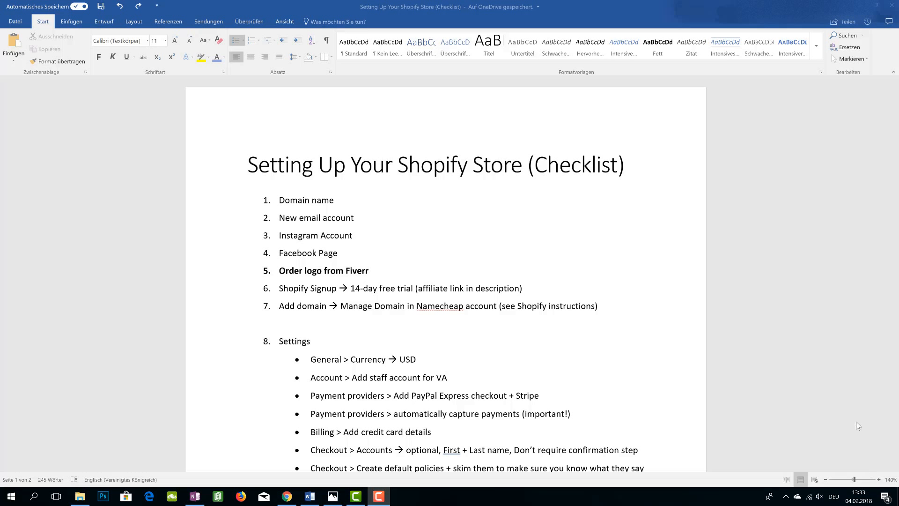
Read through the Shopify store setup checklist in the document
scroll(727, 356, down, 3)
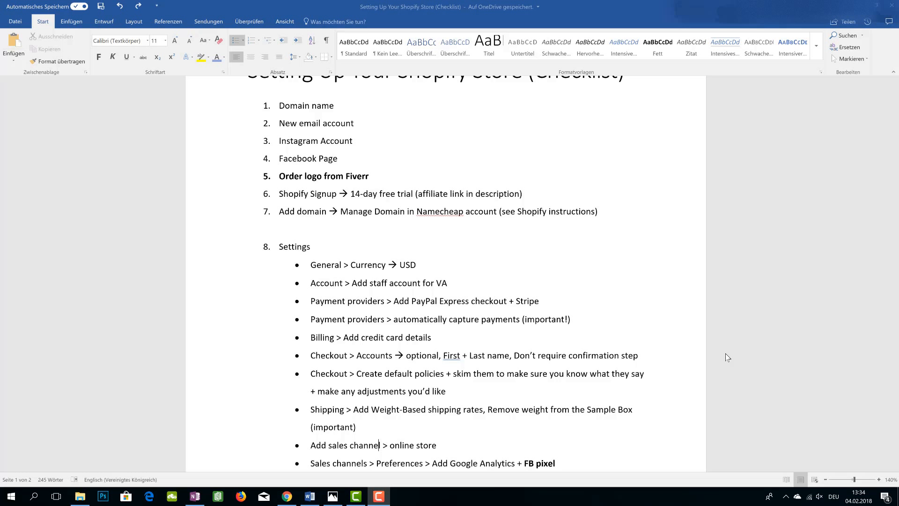
scroll(722, 355, up, 3)
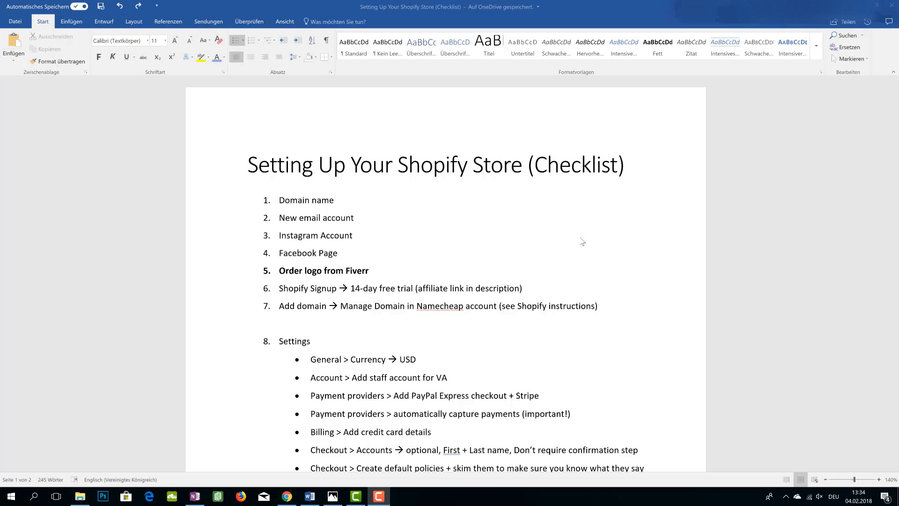
scroll(487, 311, down, 3)
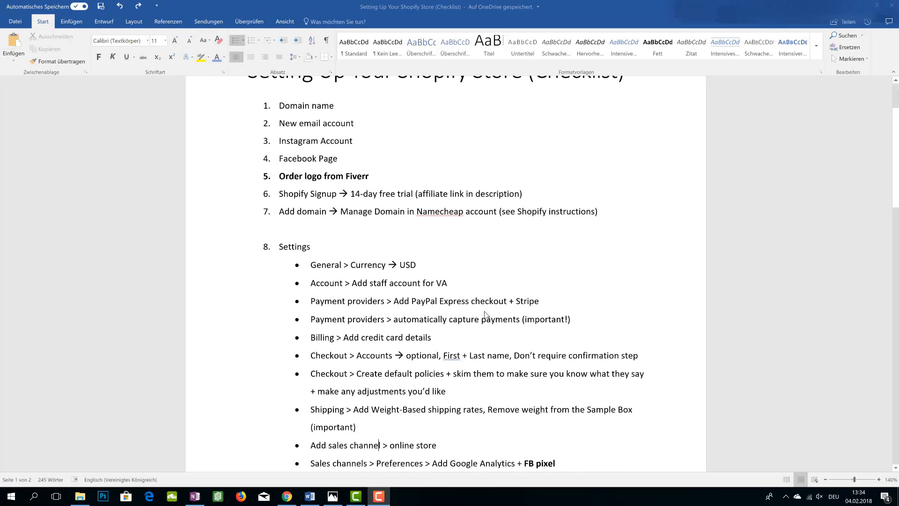
scroll(485, 314, down, 1)
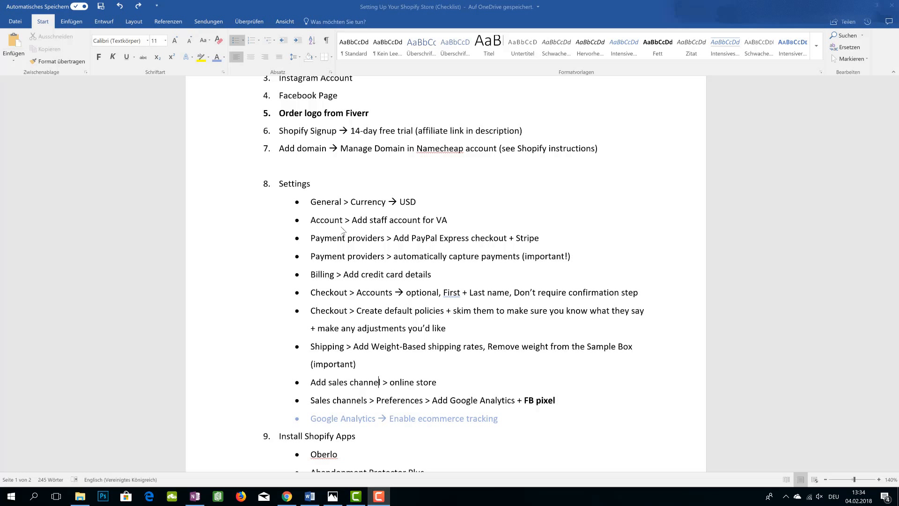
scroll(346, 220, up, 3)
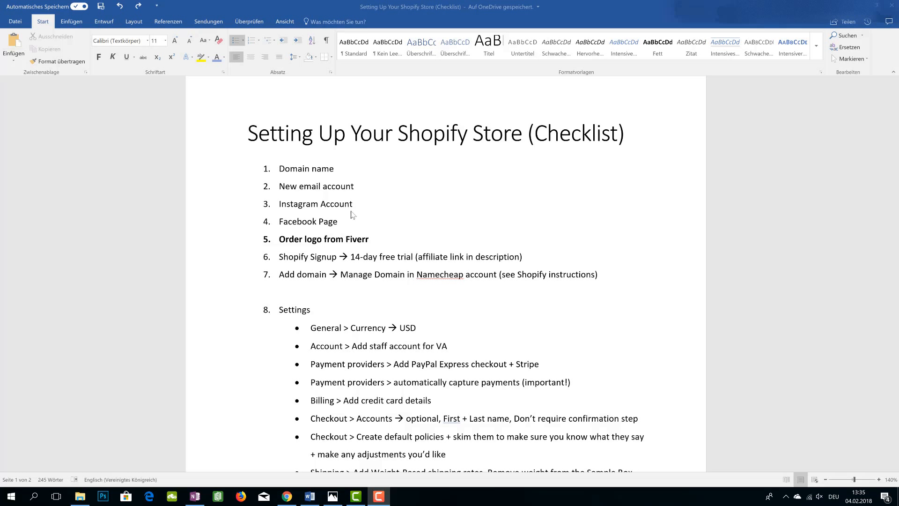
scroll(356, 288, down, 3)
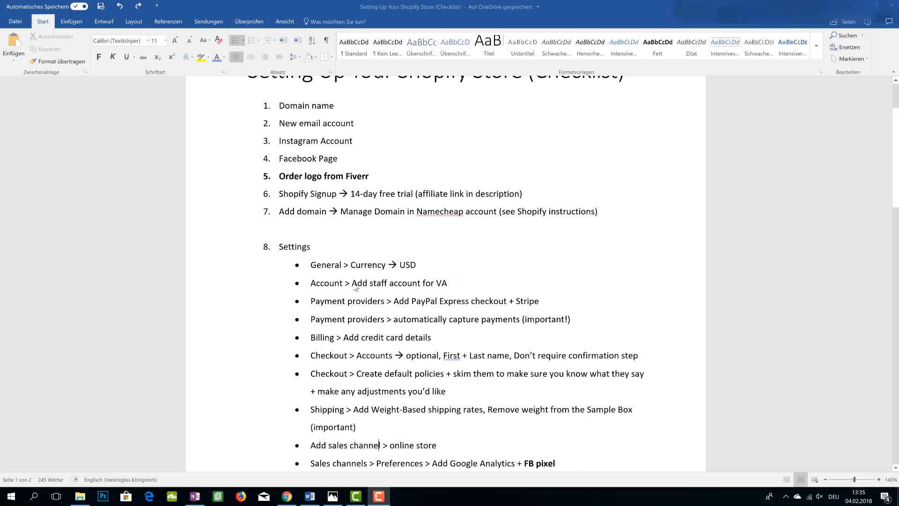
scroll(360, 299, down, 1)
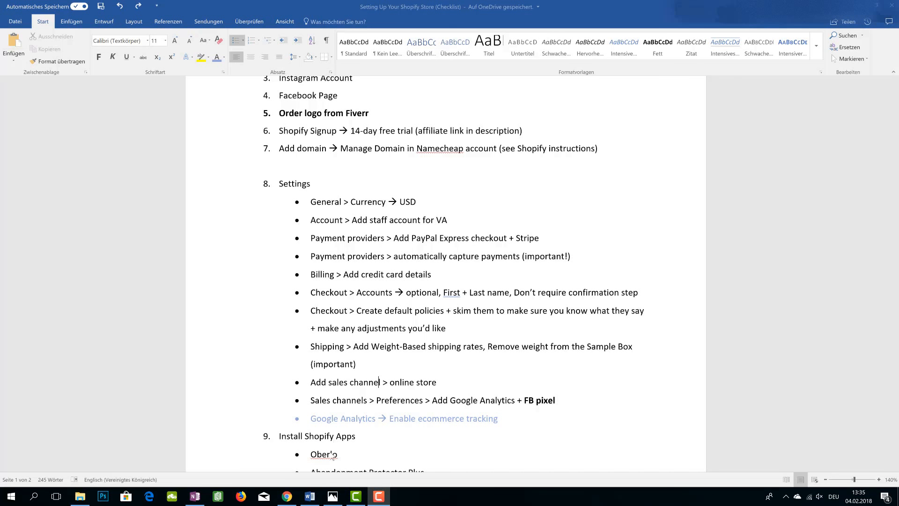
Switch to the store's Settings page and view the saved screenshot of the general settings with USD currency
click(288, 498)
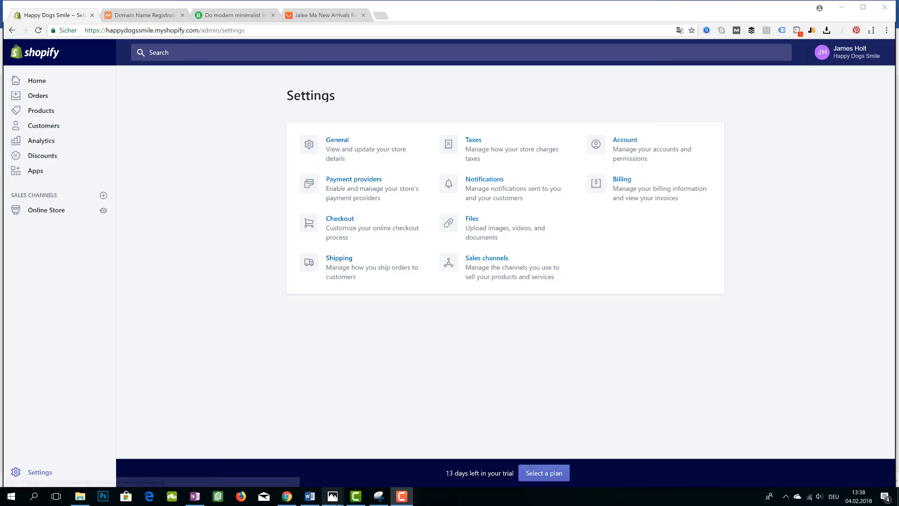
mouse_move(331, 497)
click(385, 473)
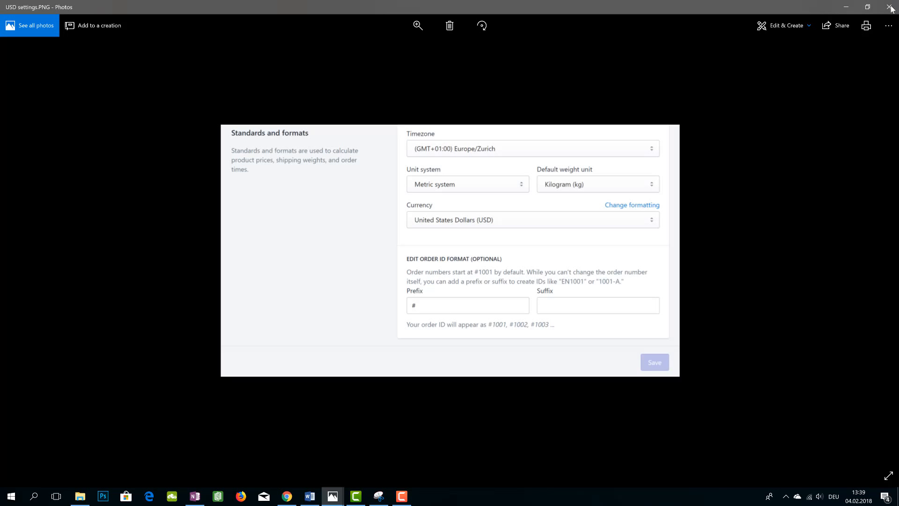
Highlight the checklist item 'Account > Add staff account for VA' and return to the store Settings page
click(310, 496)
drag(311, 221, 454, 218)
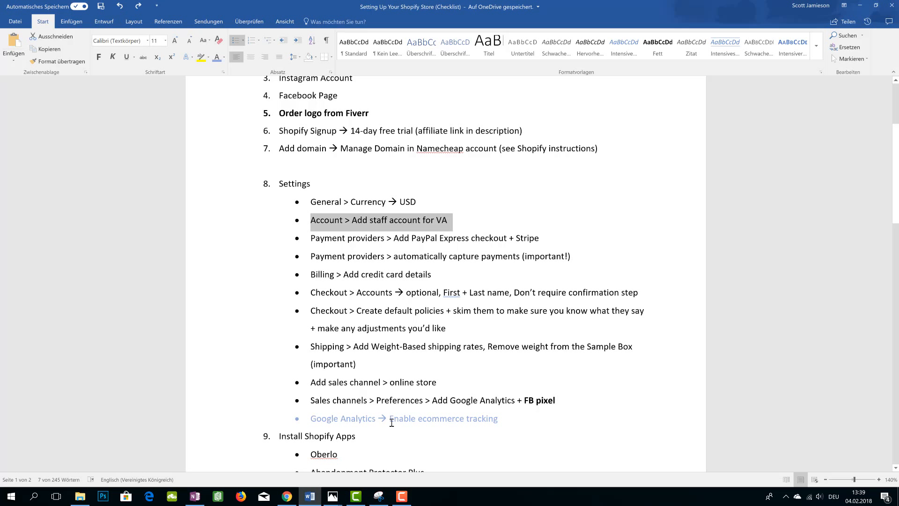
click(287, 496)
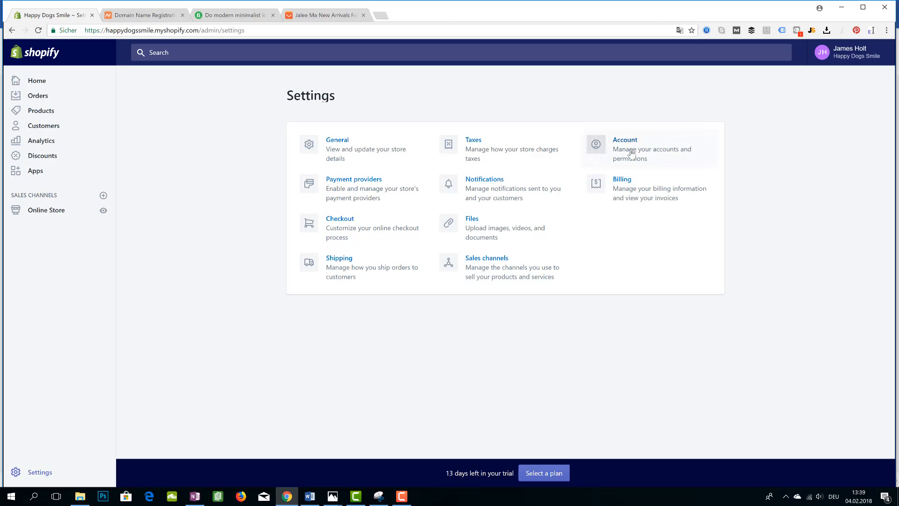
Mute the speaker volume
click(818, 496)
drag(789, 473, 744, 472)
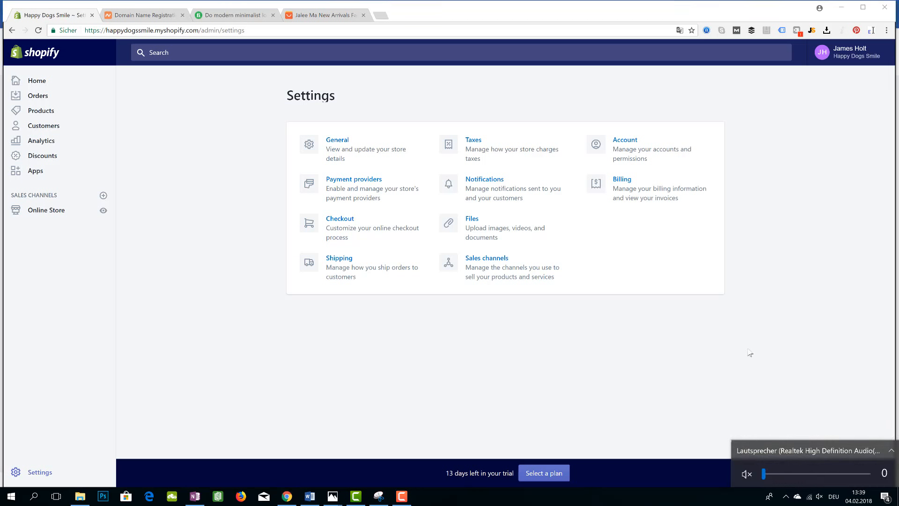
click(749, 351)
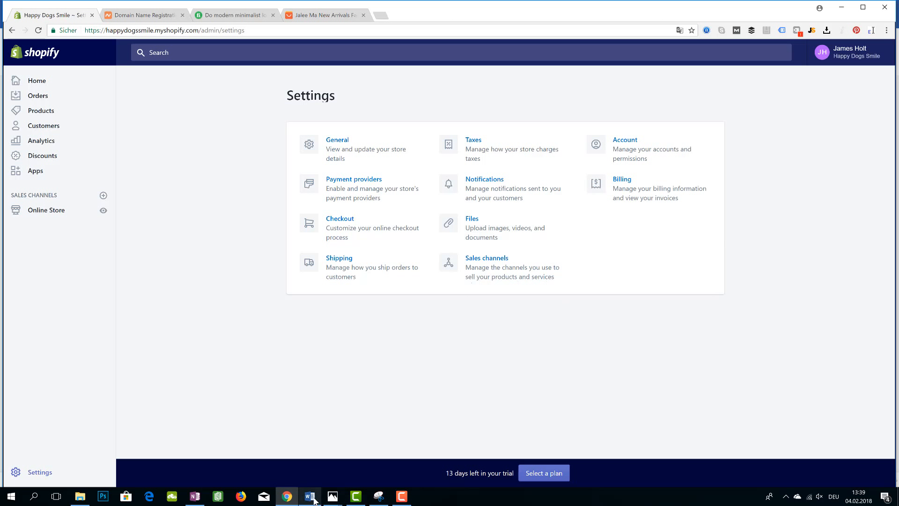
Highlight the 'Account > Add staff account for VA' checklist line again
mouse_move(311, 500)
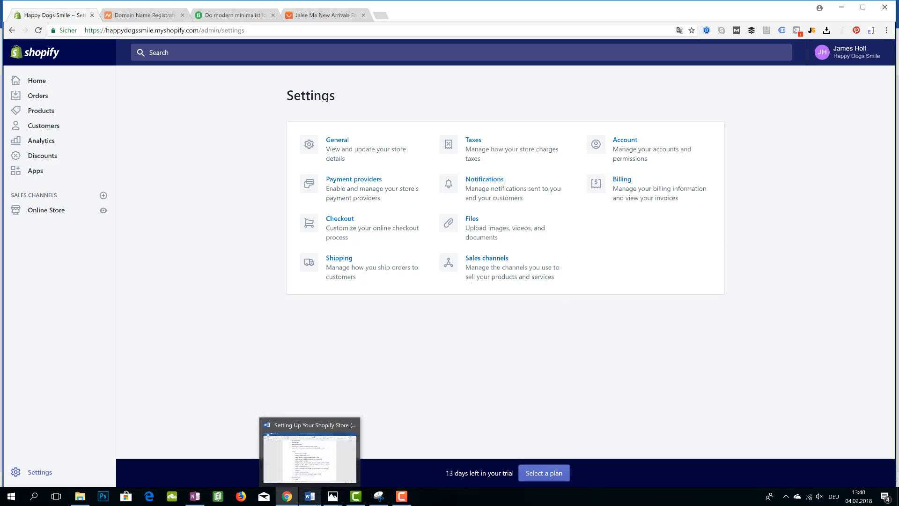
click(311, 498)
key(Right)
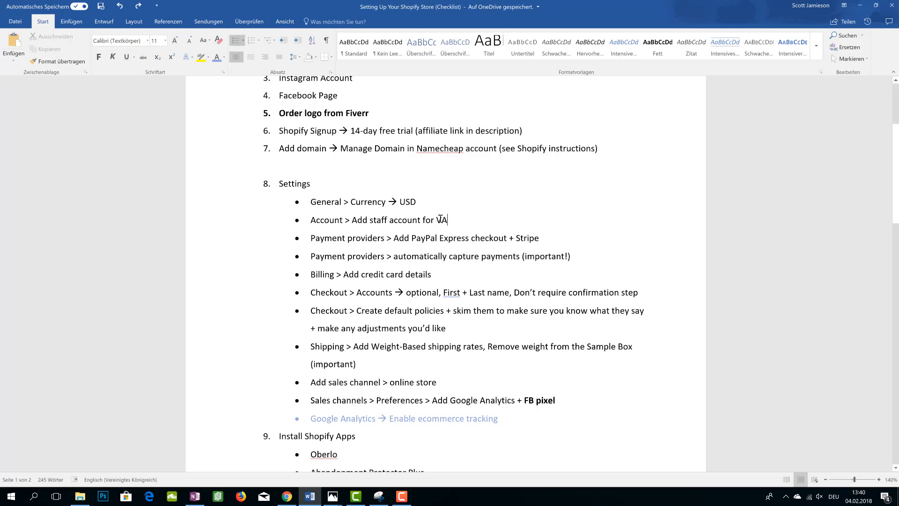
drag(448, 220, 308, 220)
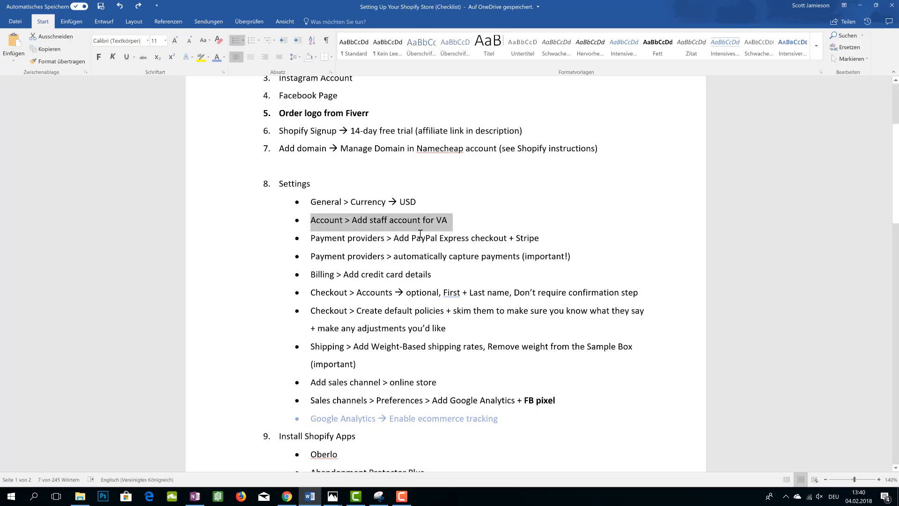
Open the Payment providers settings of the store
click(426, 257)
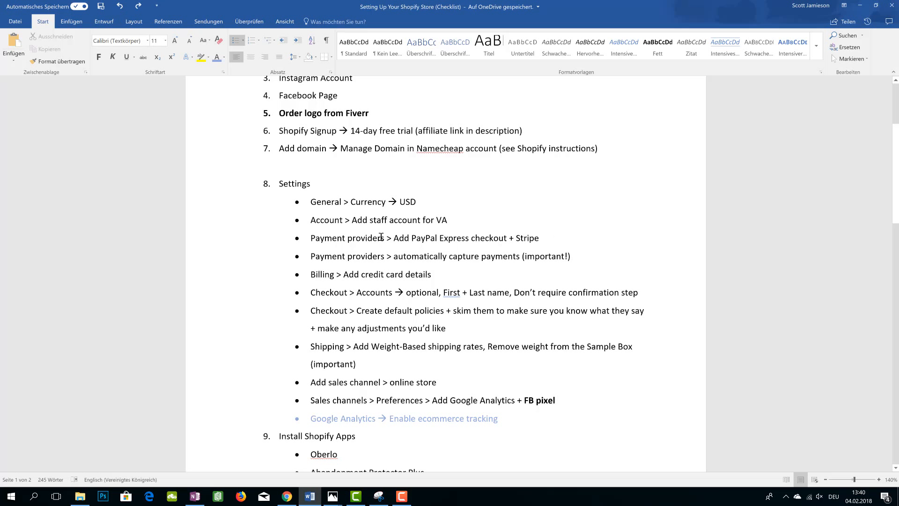
click(287, 497)
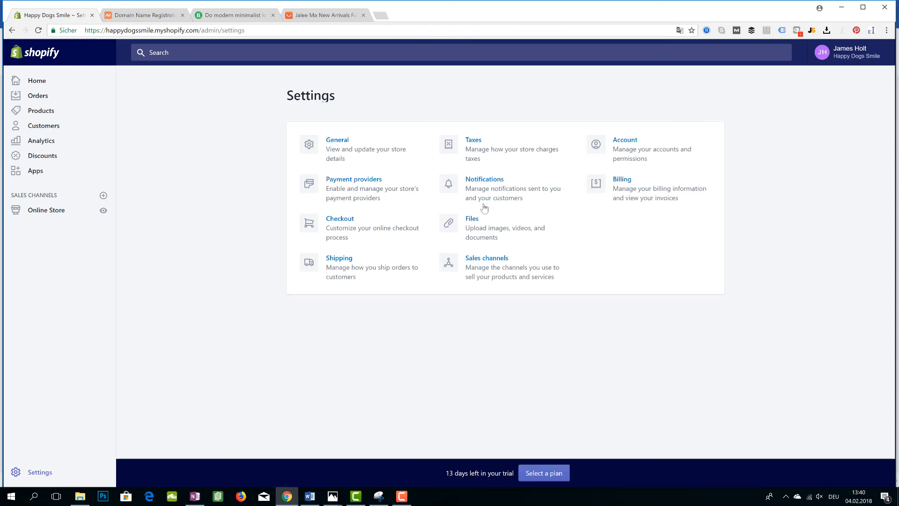
click(367, 188)
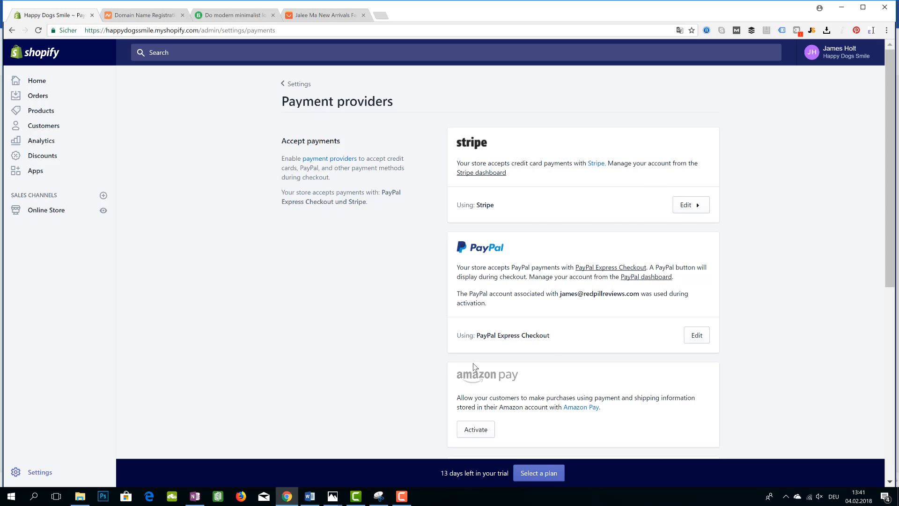
Highlight the checklist item about automatically capturing payments and return to the Payment providers page
click(310, 496)
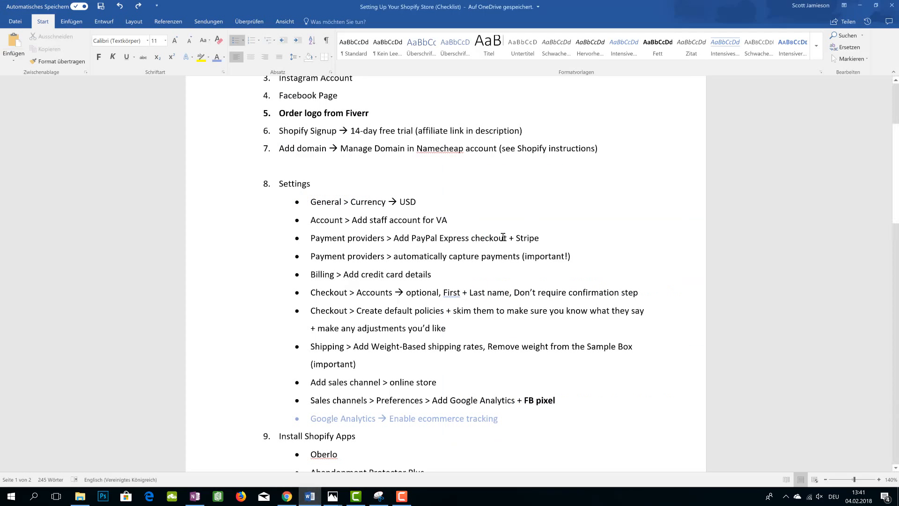
drag(315, 259, 575, 263)
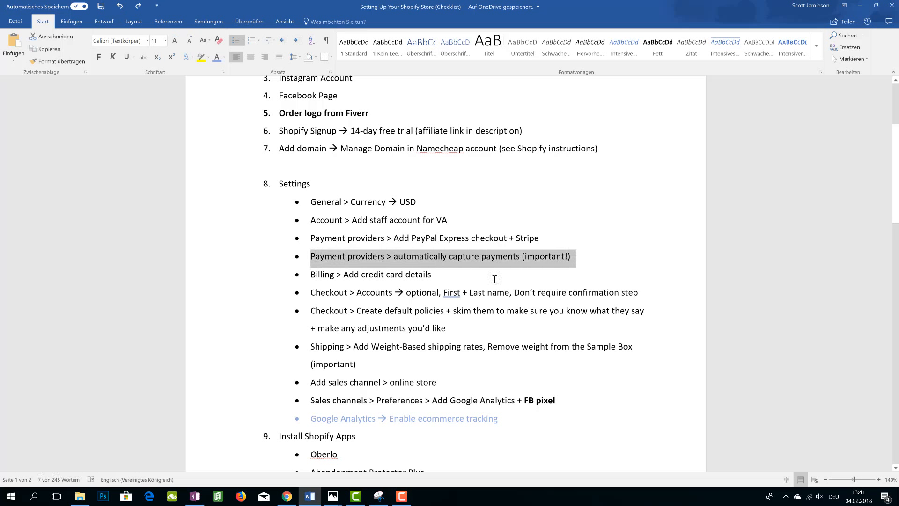
click(287, 496)
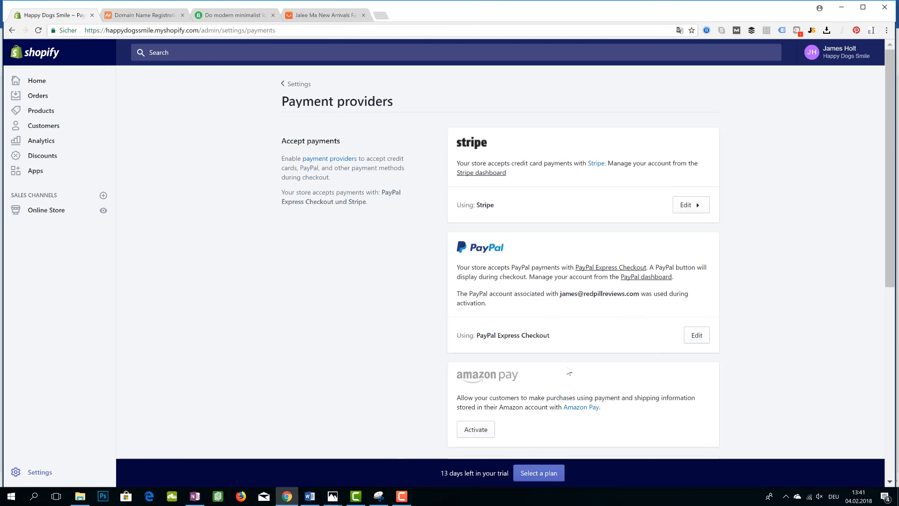
Switch payment authorization to manual capture and back to automatic capture
scroll(569, 373, down, 8)
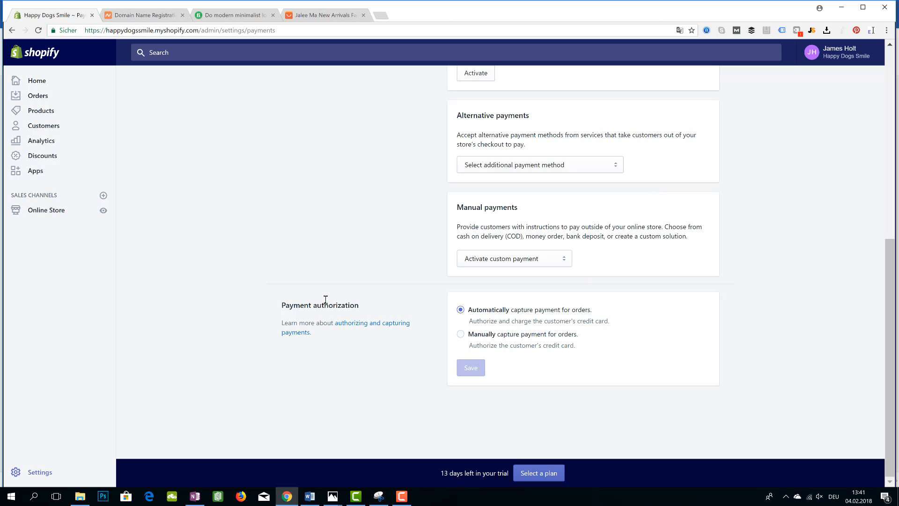
scroll(560, 290, up, 8)
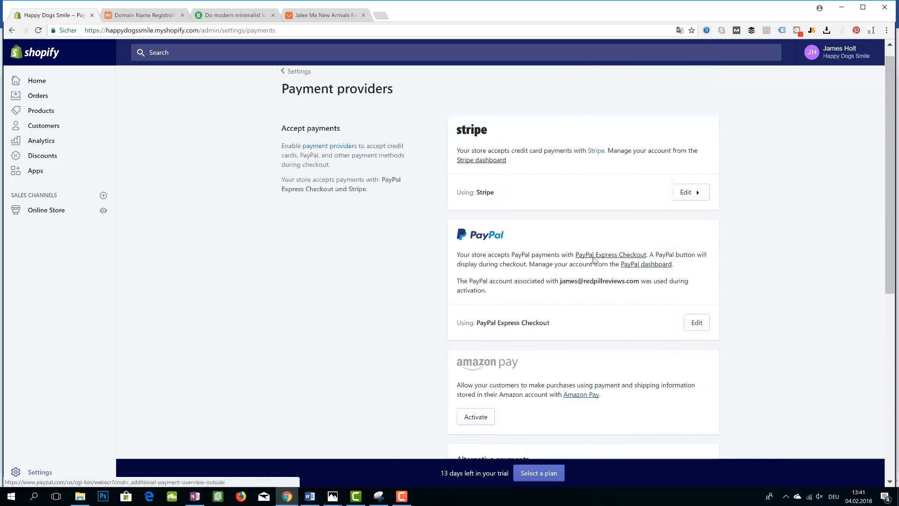
scroll(389, 314, down, 8)
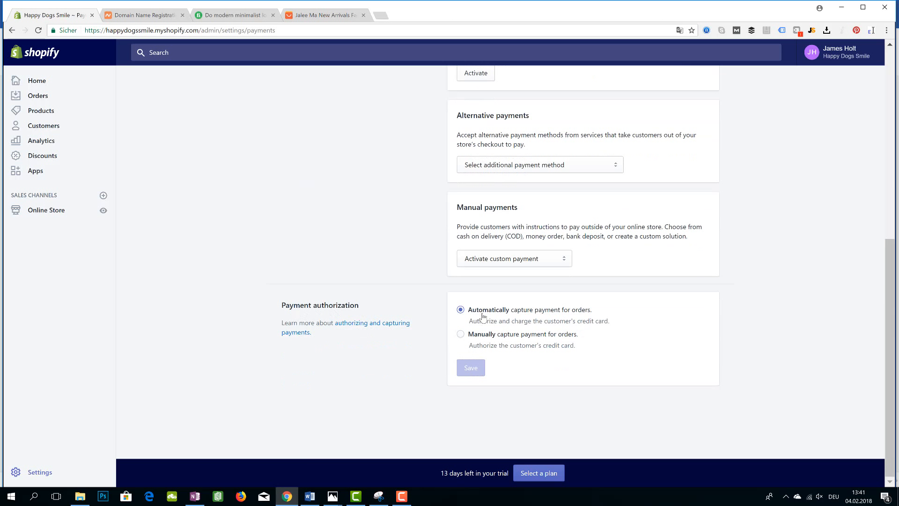
click(475, 335)
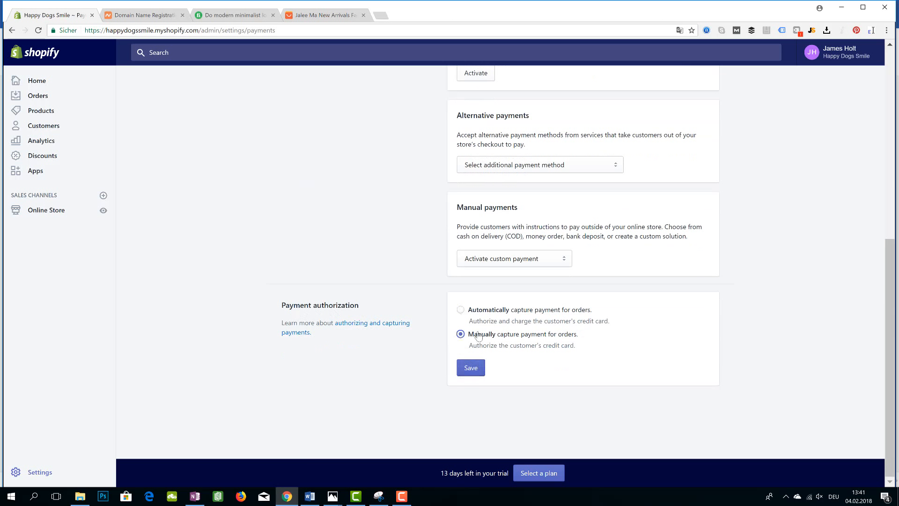
click(473, 311)
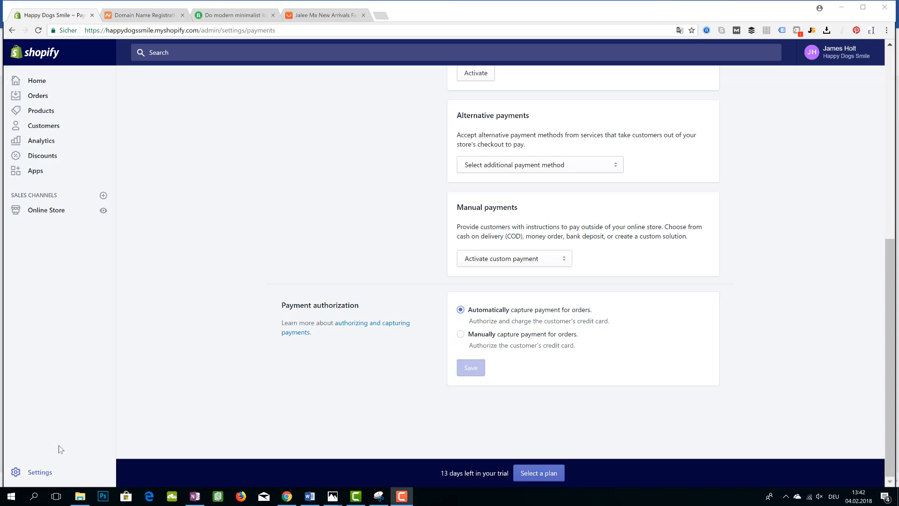
Return to the Settings overview and highlight the 'Billing > Add credit card details' checklist item
click(49, 473)
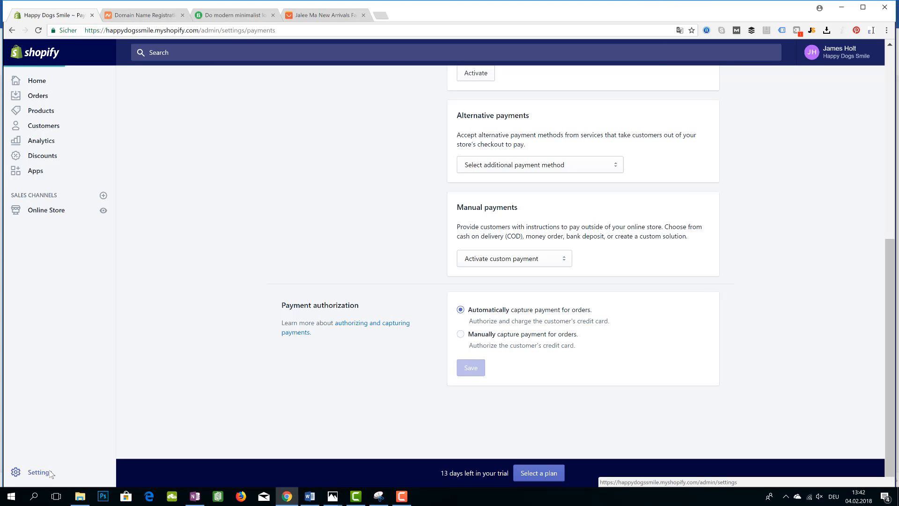
click(309, 496)
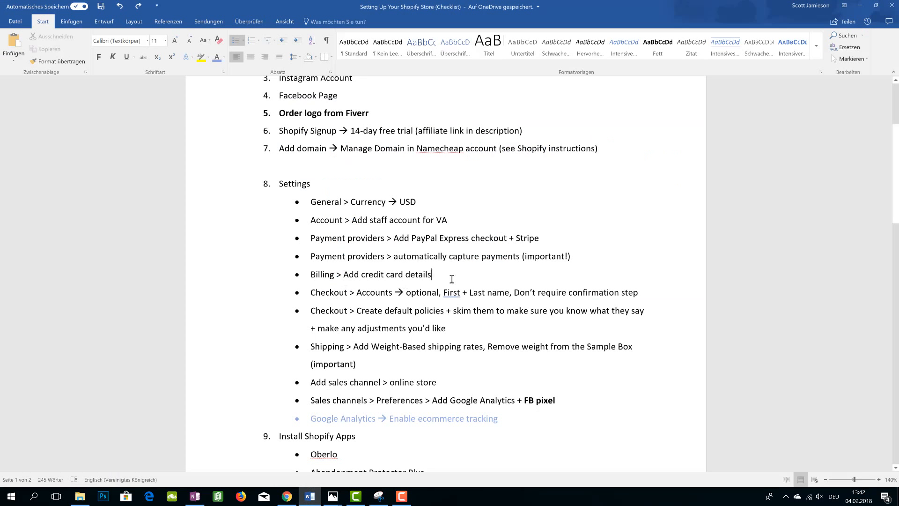
drag(452, 279, 309, 276)
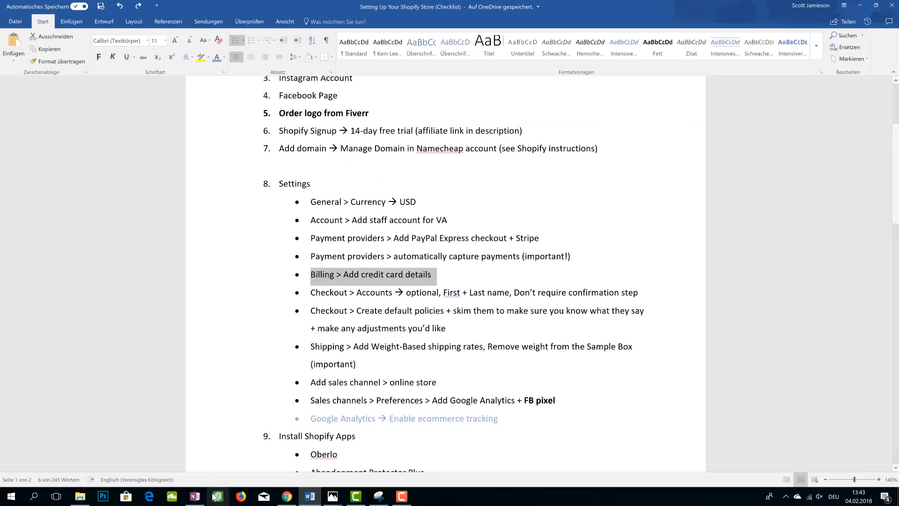
Compare the Billing and Checkout entries in store settings with the checklist's Checkout item
click(287, 496)
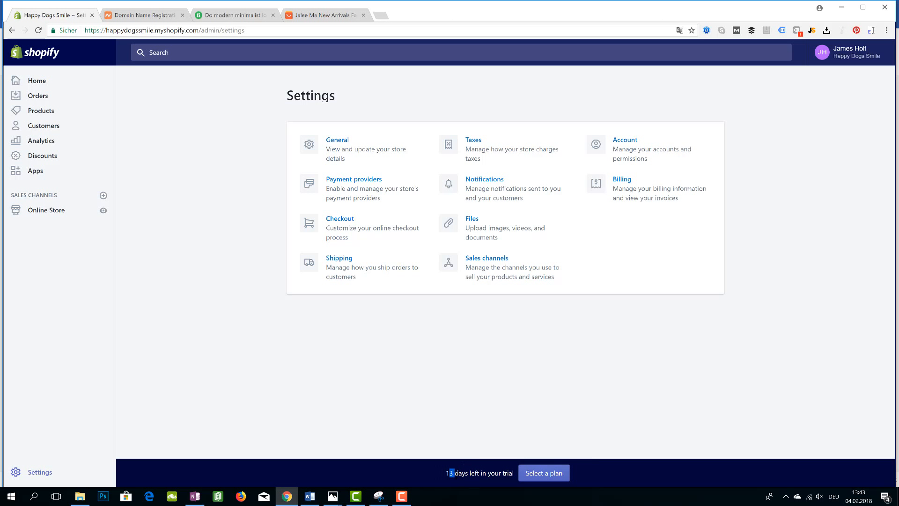
click(469, 440)
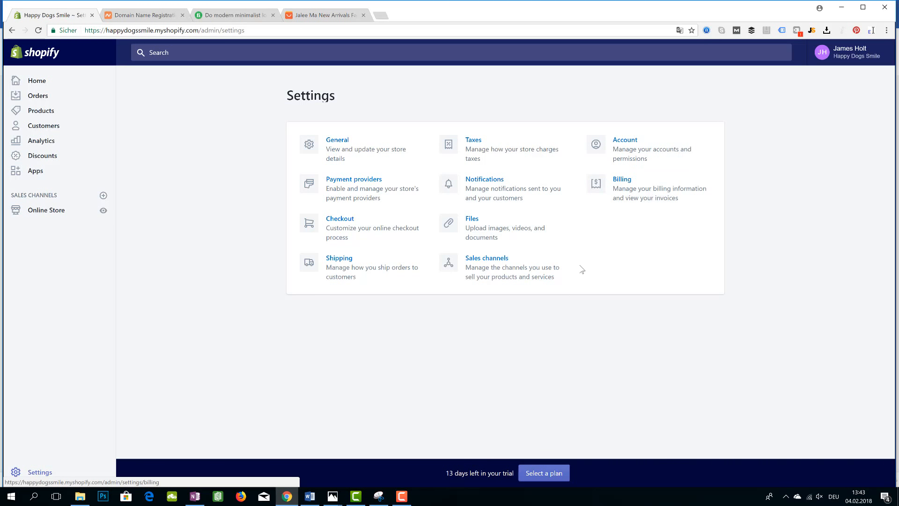
click(304, 498)
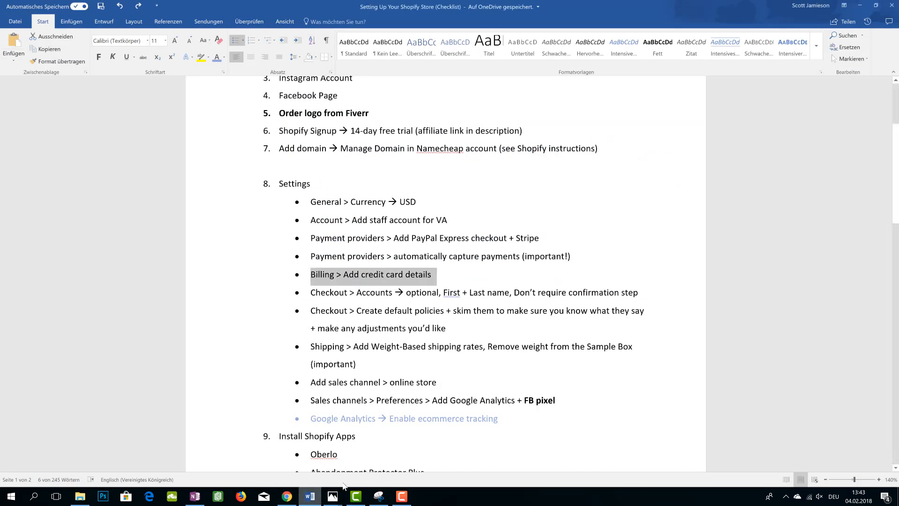
click(417, 295)
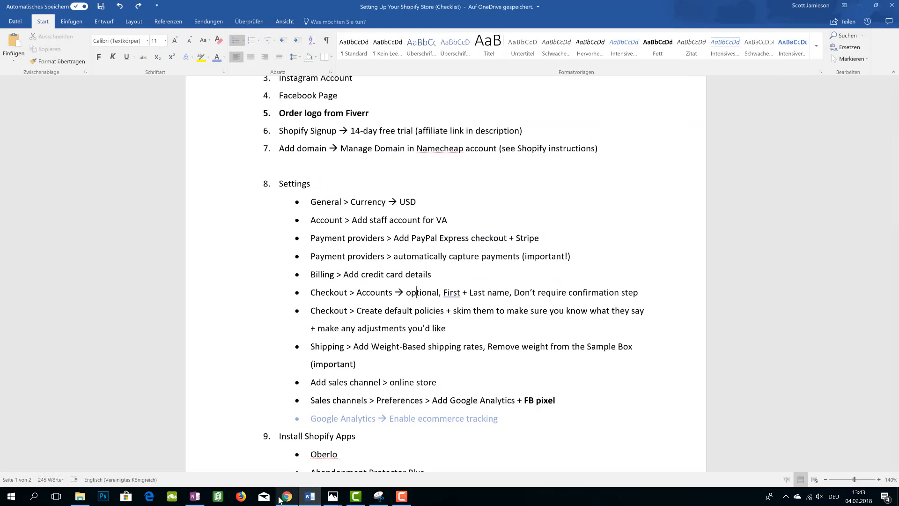
click(295, 468)
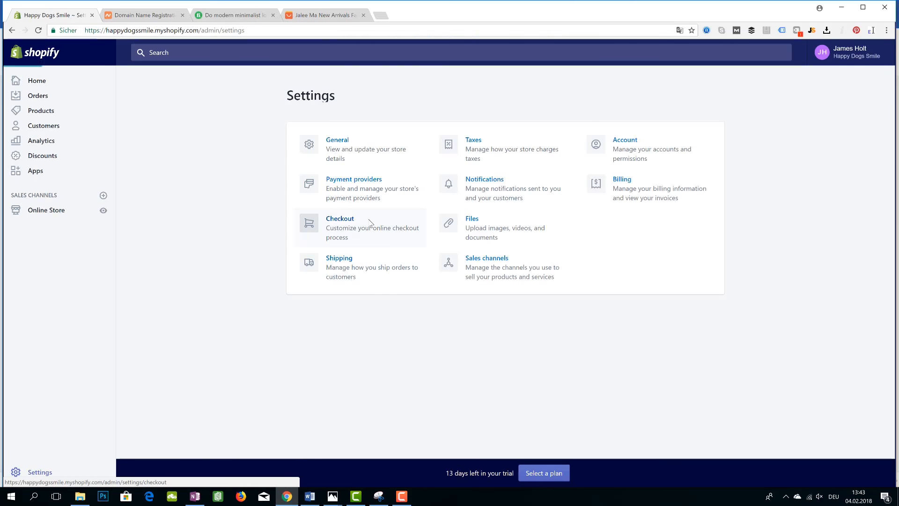
Open the Checkout settings and review the customer accounts, contact, form options and order processing sections
click(384, 220)
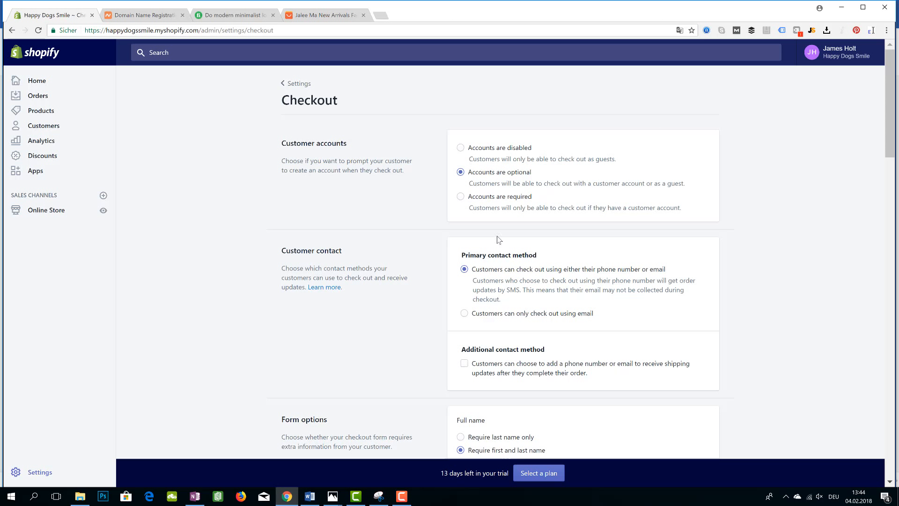
scroll(480, 290, down, 1)
scroll(485, 286, down, 3)
scroll(532, 275, down, 1)
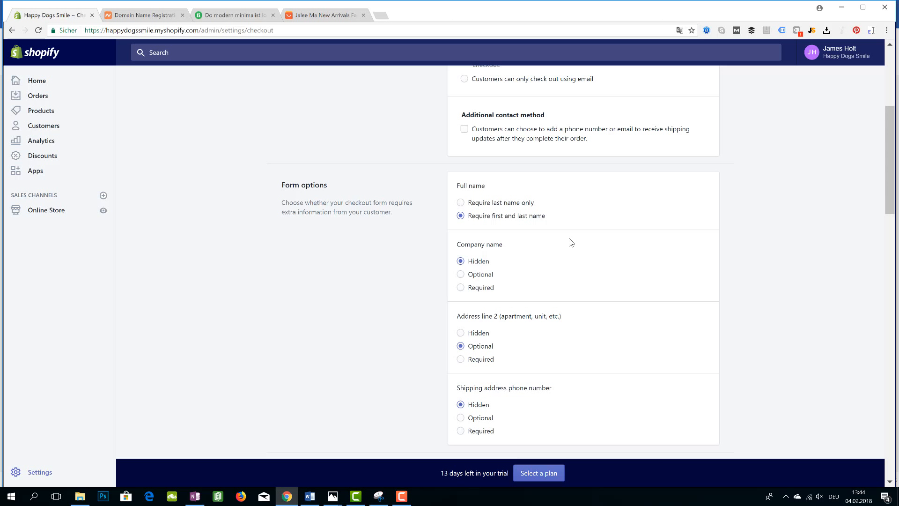
scroll(571, 242, down, 5)
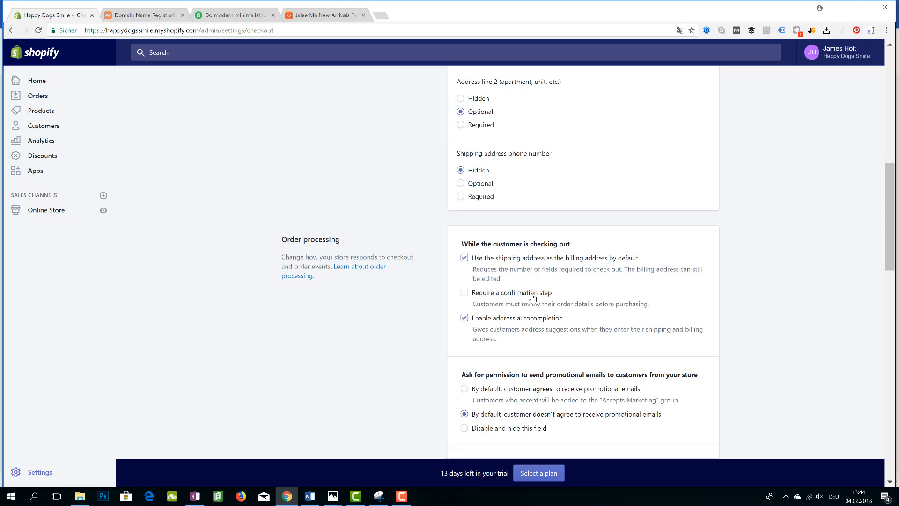
scroll(532, 297, up, 7)
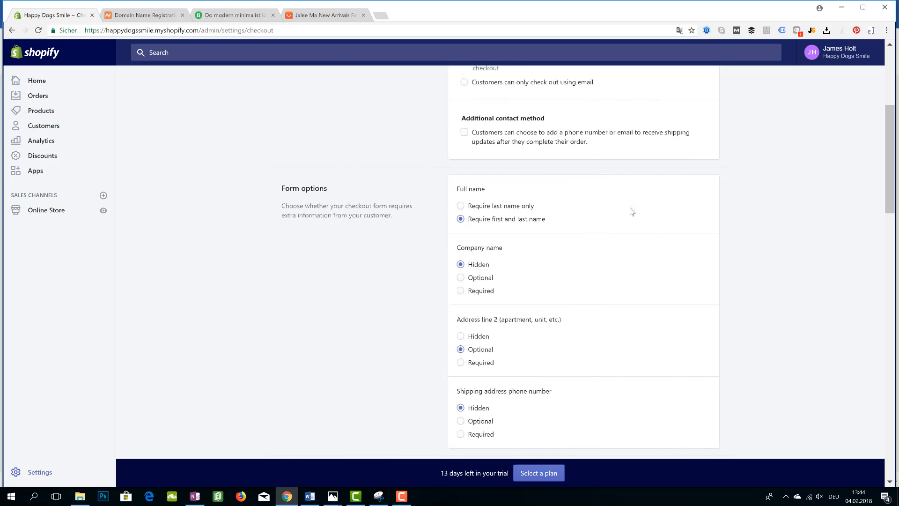
scroll(583, 295, down, 7)
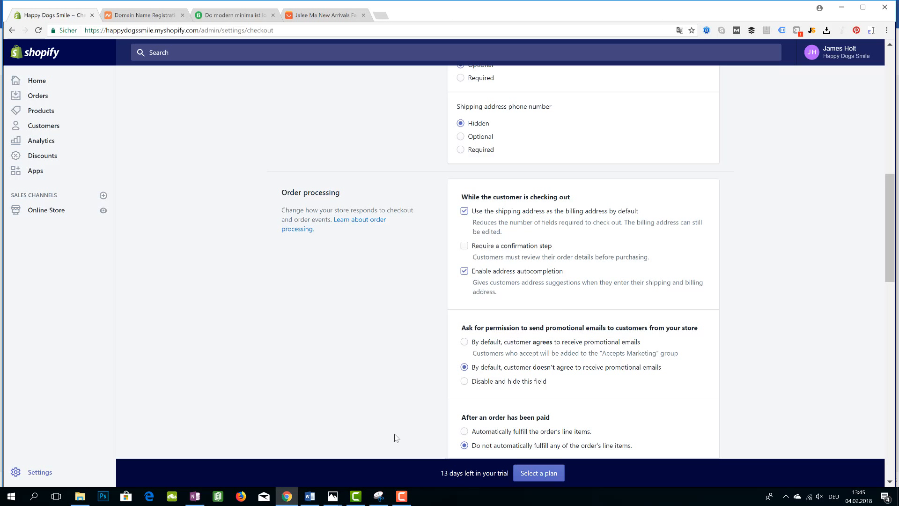
Compare the checklist's Checkout items with the Checkout page, examining the refund, privacy and TOS policy statements
click(310, 497)
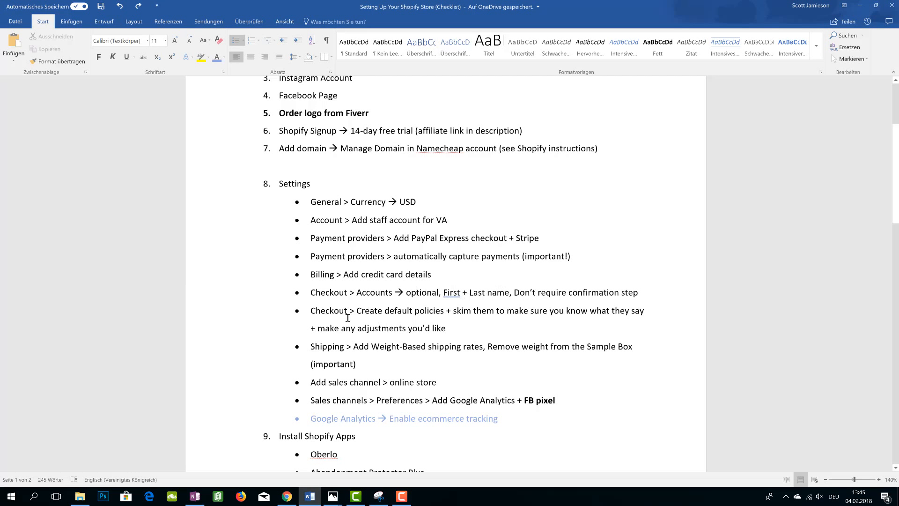
click(286, 496)
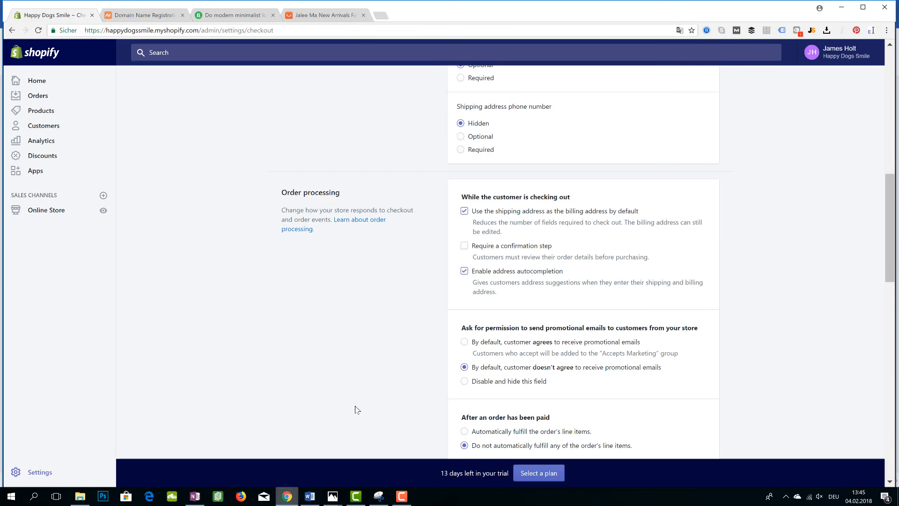
scroll(415, 338, down, 7)
scroll(518, 313, down, 3)
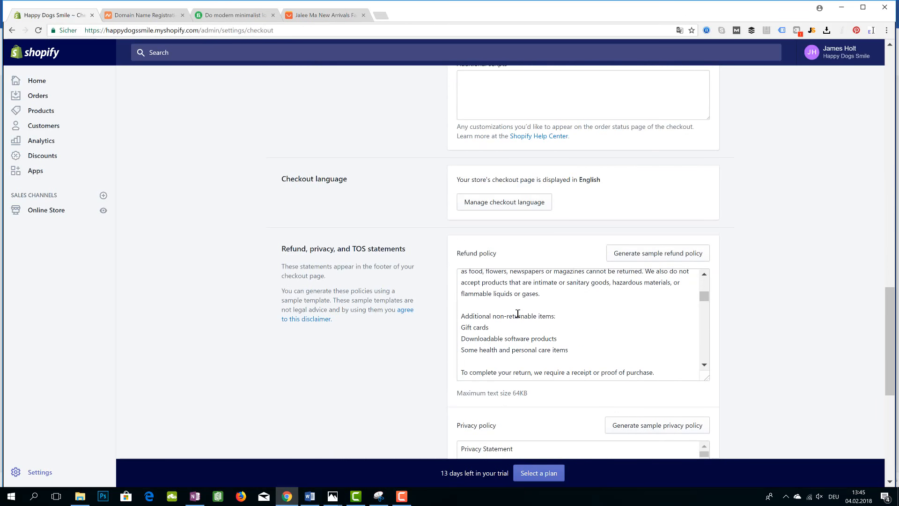
scroll(384, 293, down, 5)
scroll(395, 285, up, 6)
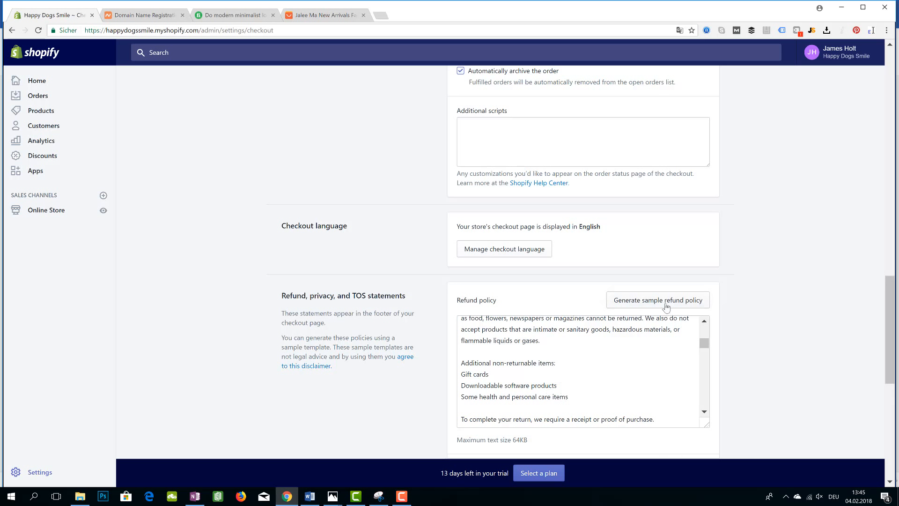
scroll(763, 328, down, 6)
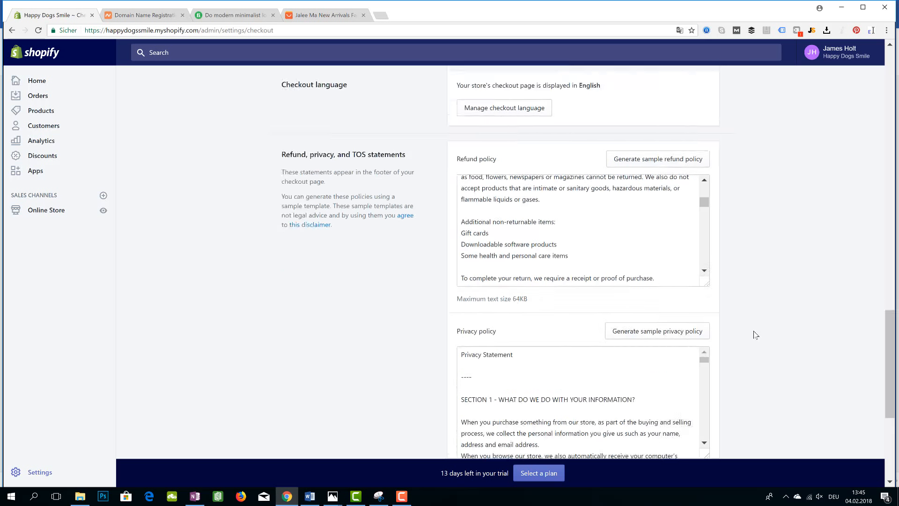
scroll(750, 337, down, 2)
scroll(737, 221, up, 10)
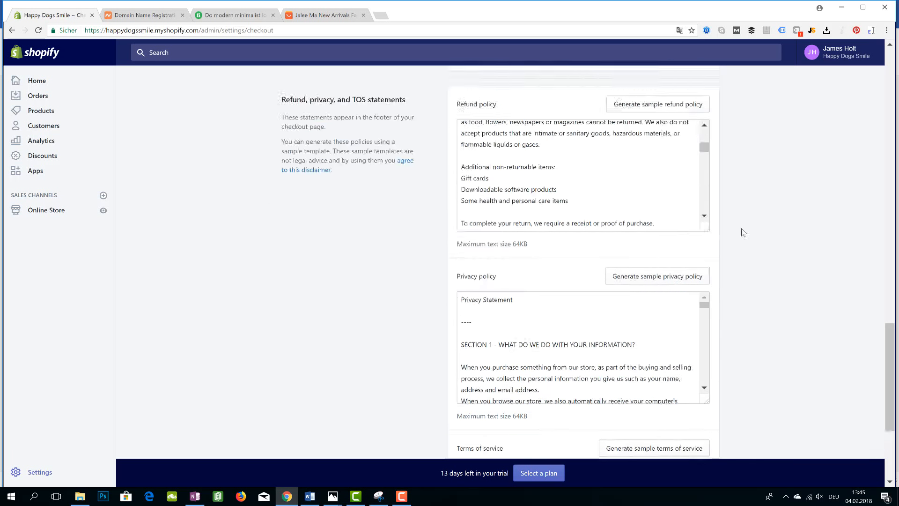
scroll(742, 237, up, 20)
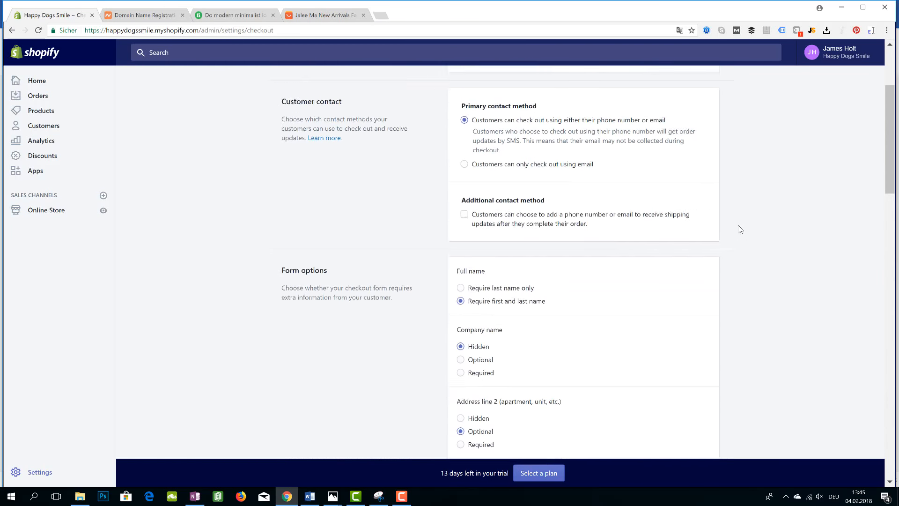
scroll(739, 228, up, 1)
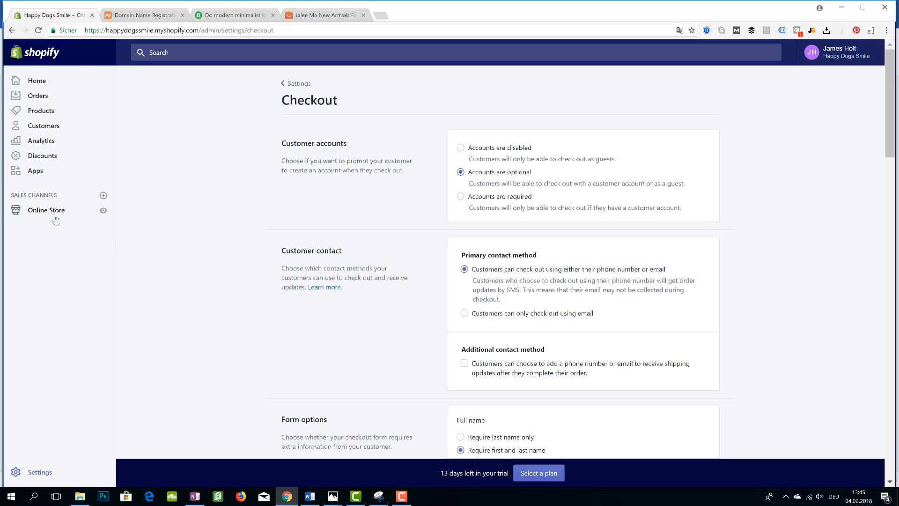
Scroll through the Checkout page again from order processing down to the refund policy
scroll(588, 328, down, 1)
scroll(606, 336, down, 9)
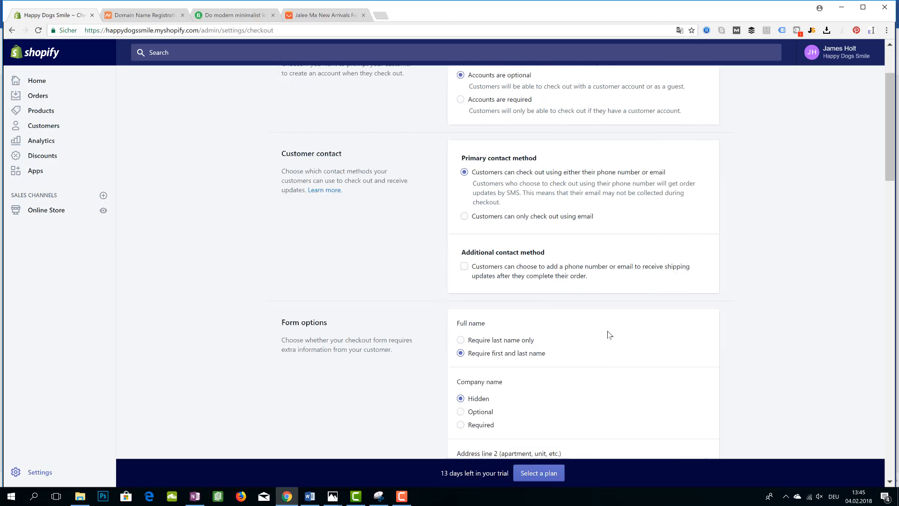
scroll(606, 336, down, 9)
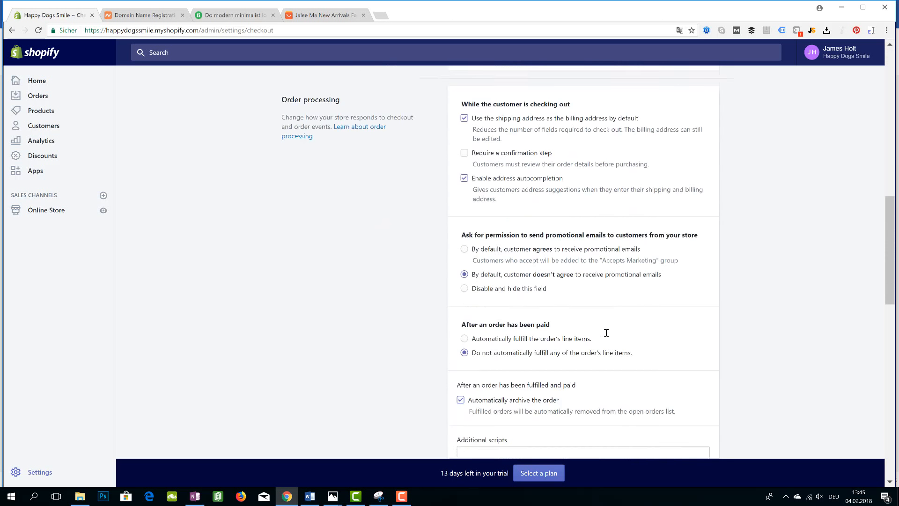
scroll(639, 331, down, 1)
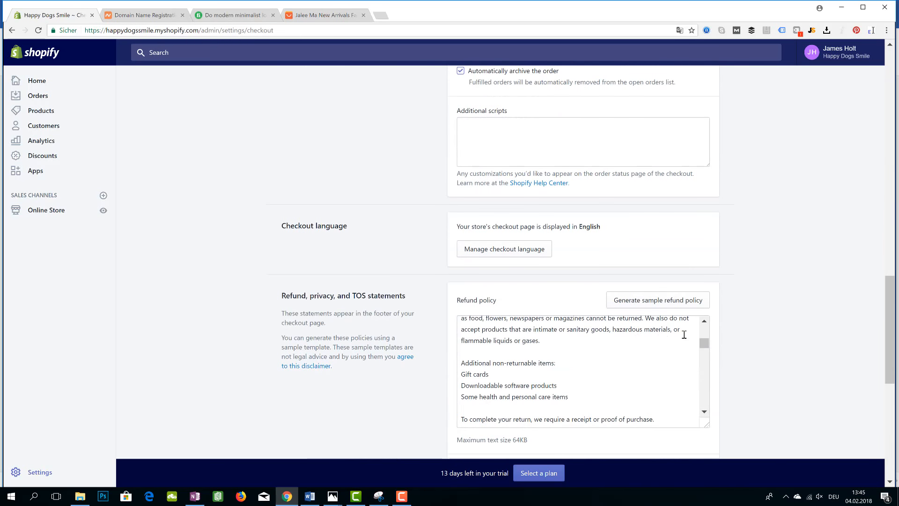
scroll(686, 343, up, 5)
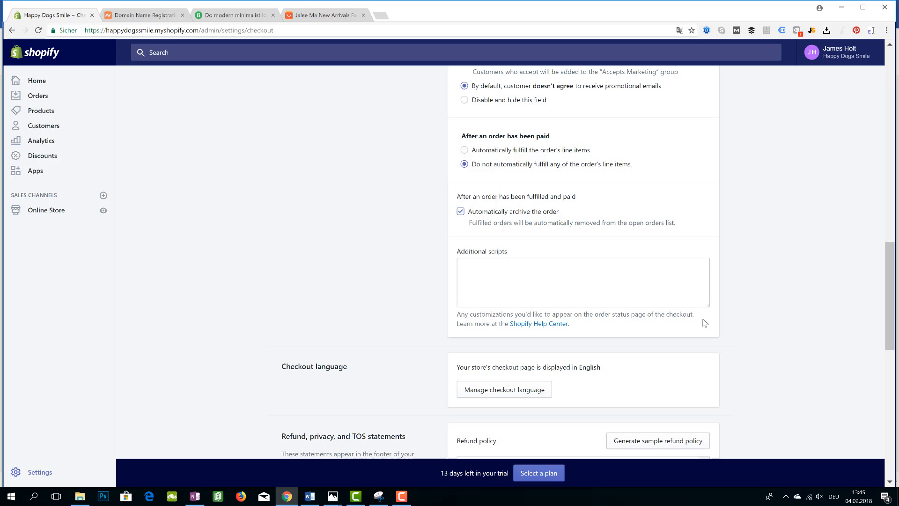
In the checklist, highlight the 'Shipping > Add Weight-Based shipping rates, Remove weight from the Sample Box' item
click(310, 496)
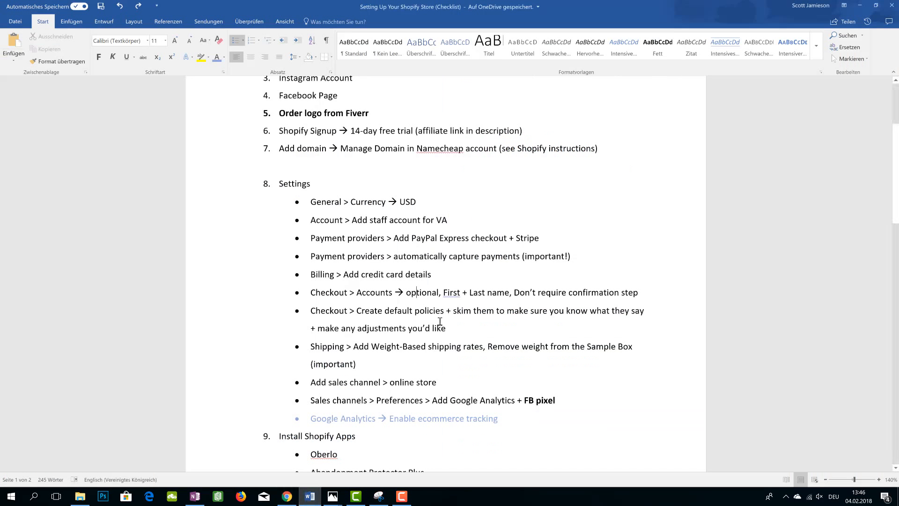
scroll(435, 333, down, 1)
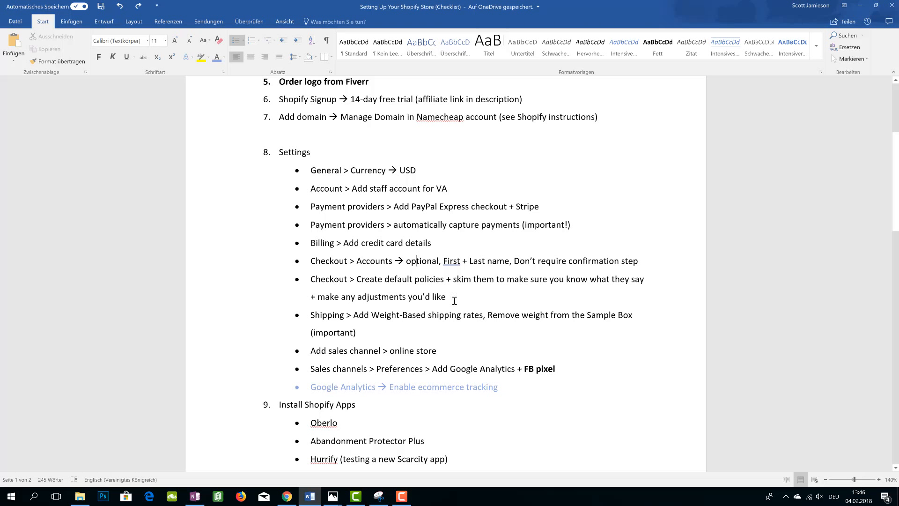
drag(453, 301, 321, 302)
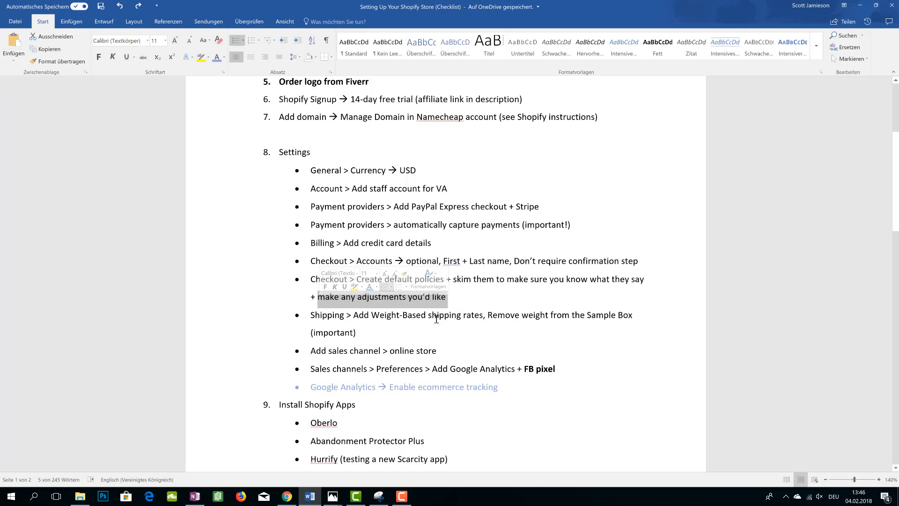
click(426, 331)
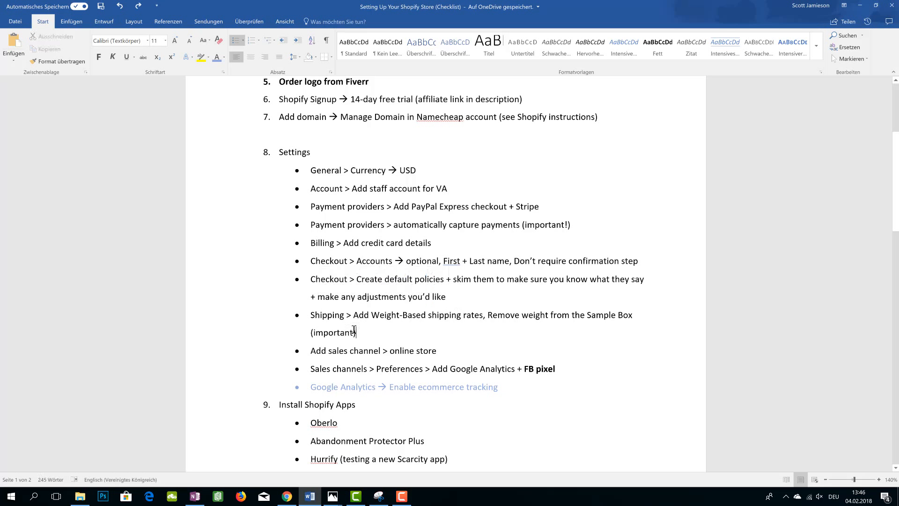
drag(356, 332, 306, 322)
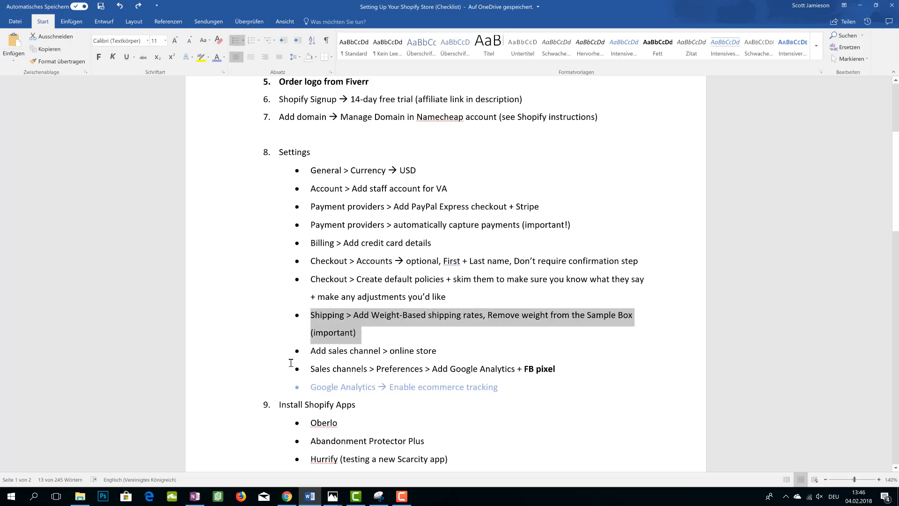
Return to the store's Settings overview page
click(287, 497)
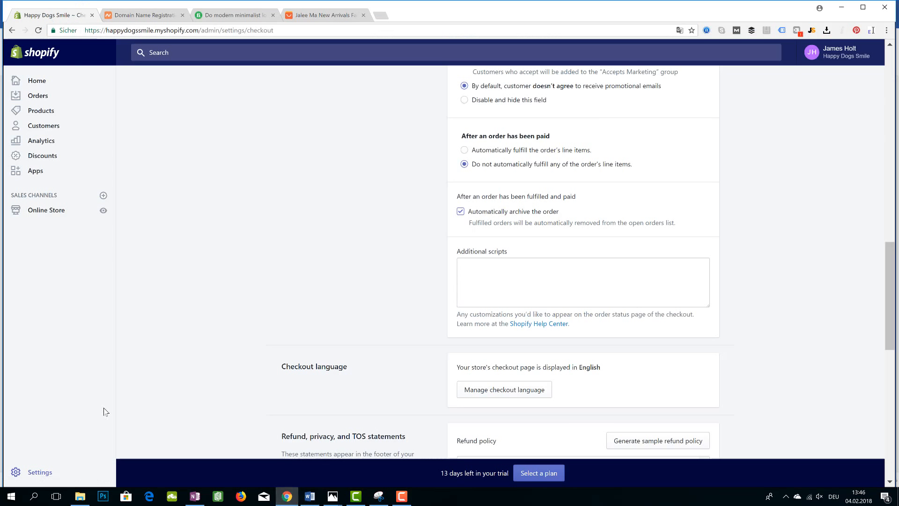
click(42, 473)
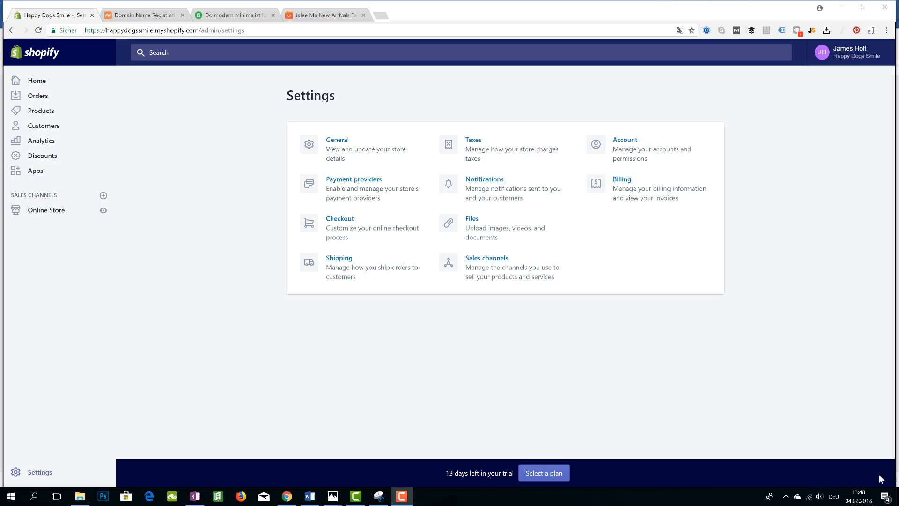
click(822, 498)
drag(792, 472, 763, 473)
click(523, 396)
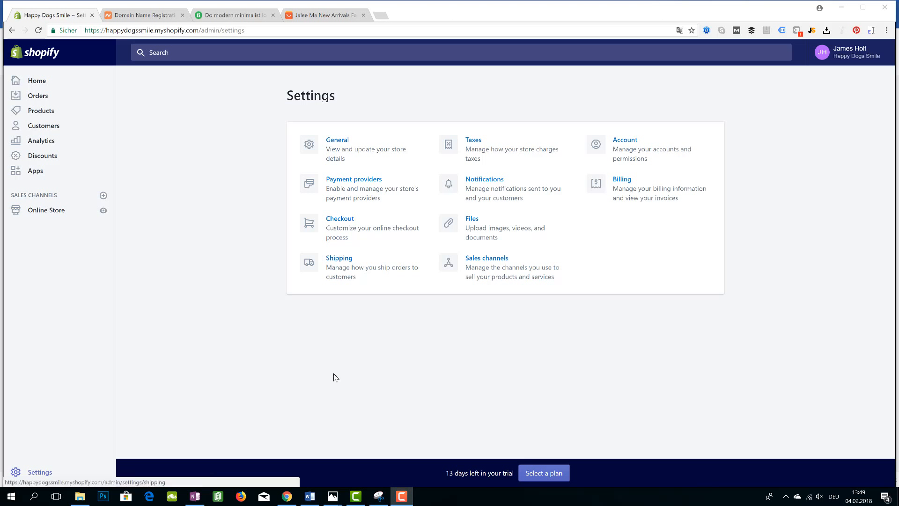
Open the saved 'set shipping rates' screenshot in Photos to view the weight based rates
mouse_move(333, 496)
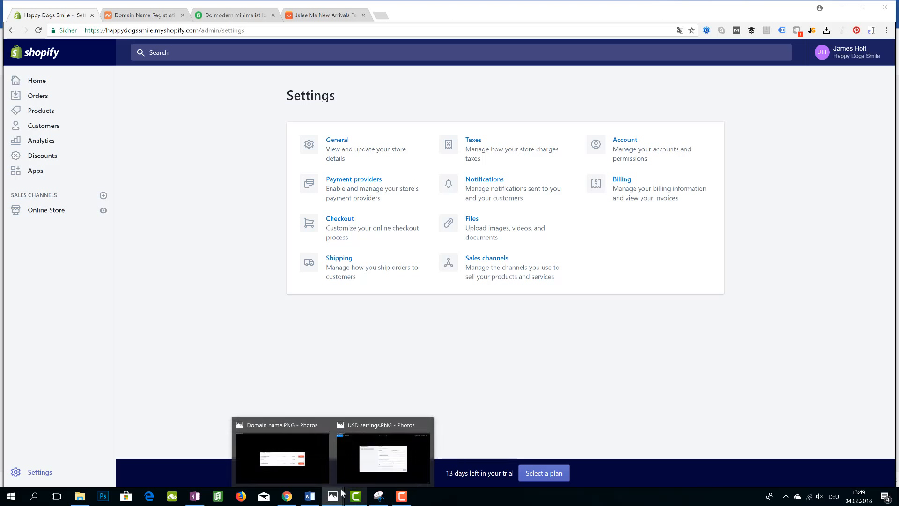
click(314, 462)
click(879, 251)
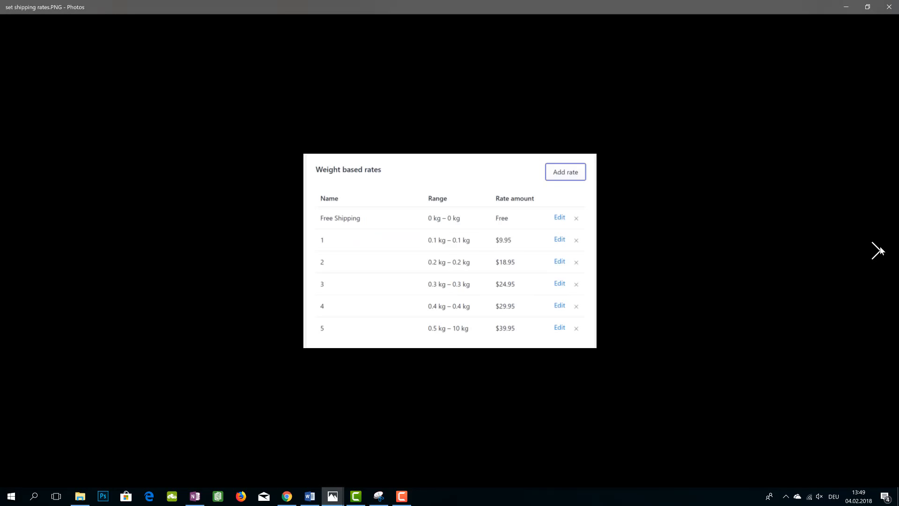
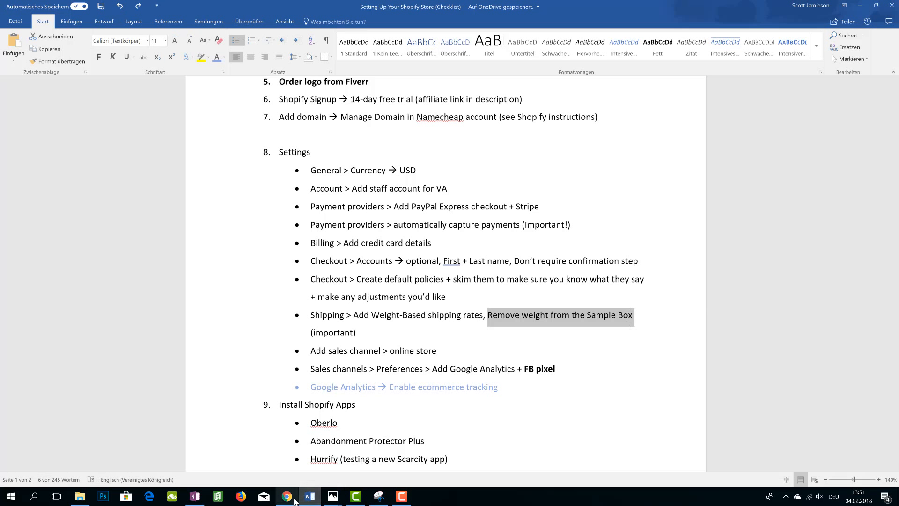
click(290, 497)
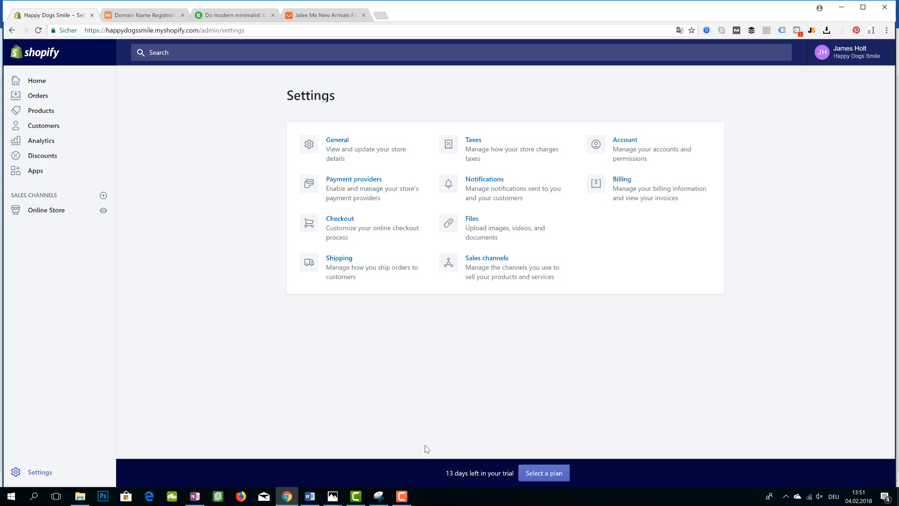
click(310, 496)
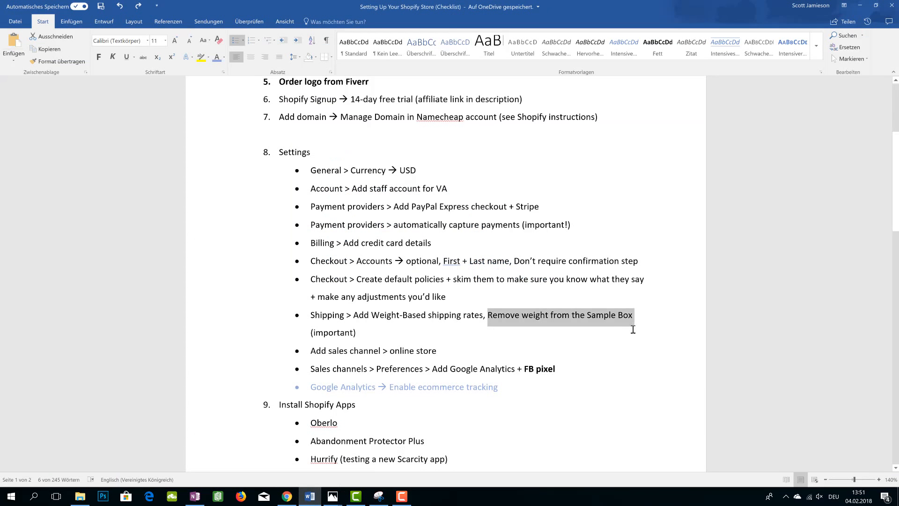
click(344, 446)
mouse_move(333, 496)
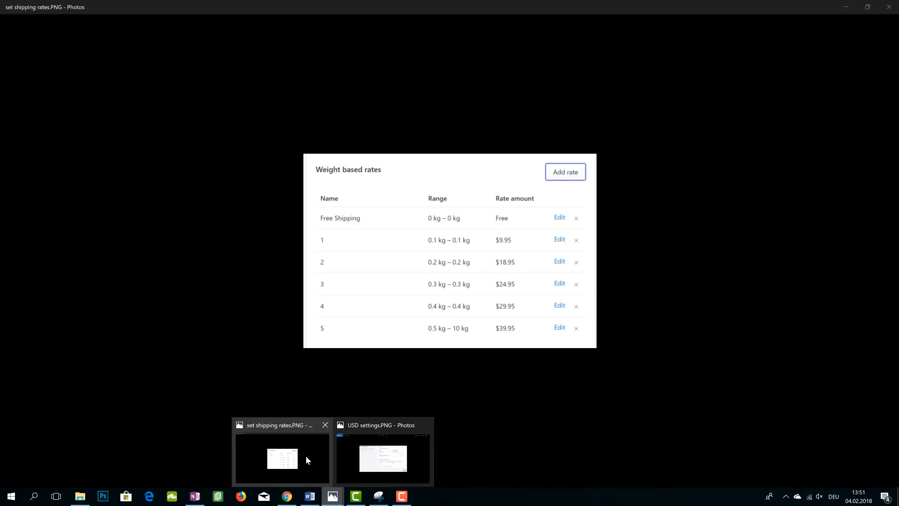
click(307, 460)
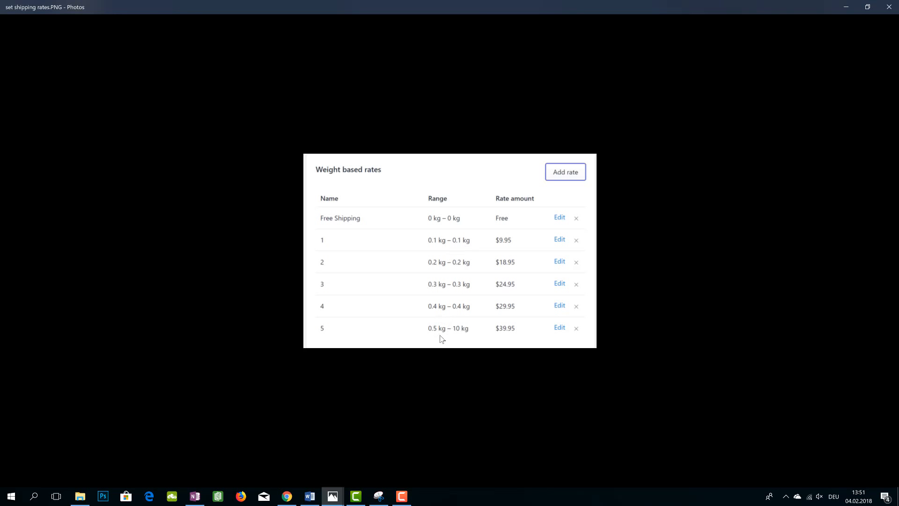
click(308, 500)
click(402, 350)
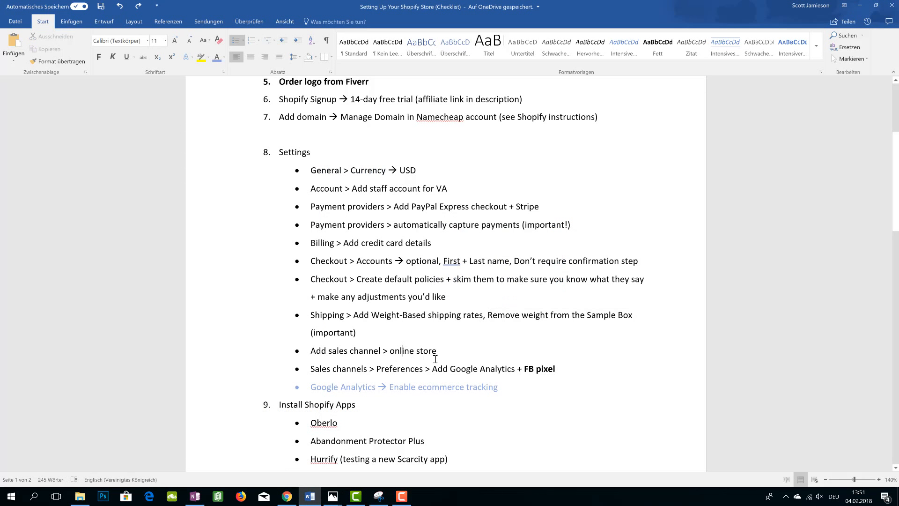
Open the Add sales channel dialog, browse the recommended channels, and close it
scroll(398, 360, down, 1)
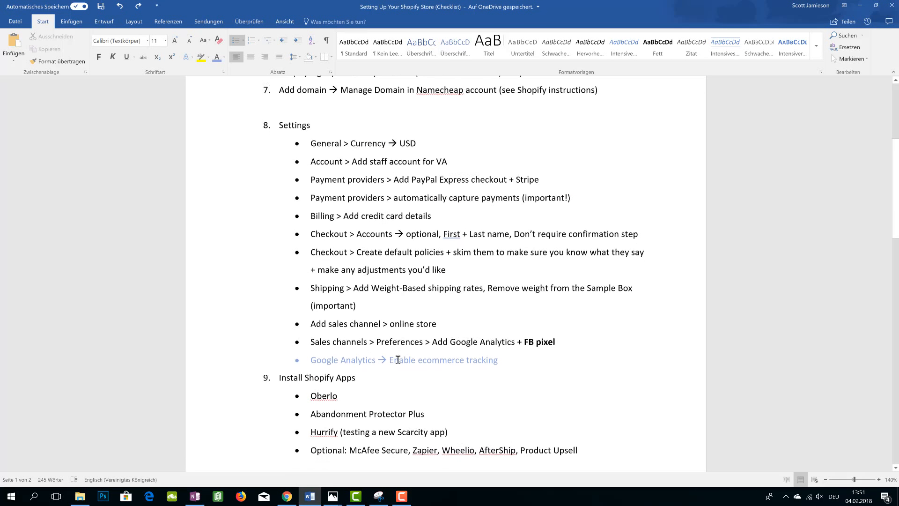
scroll(398, 359, down, 1)
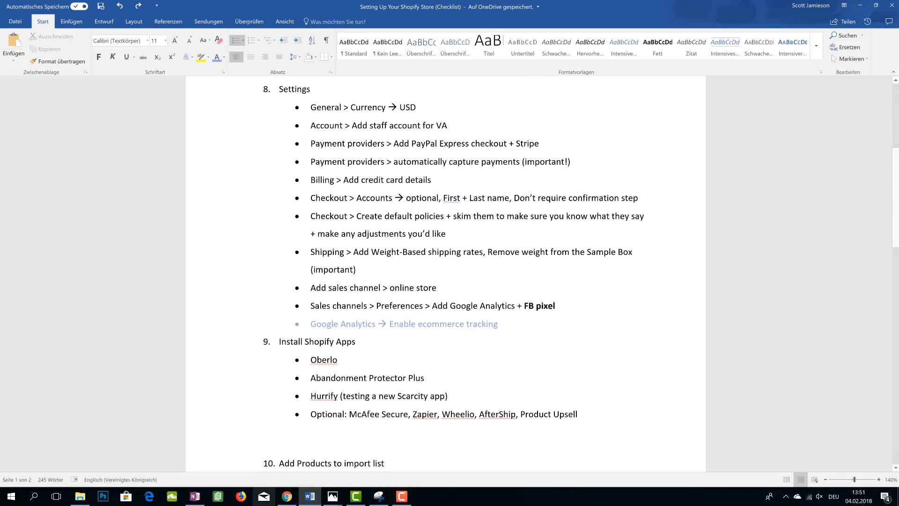
click(283, 497)
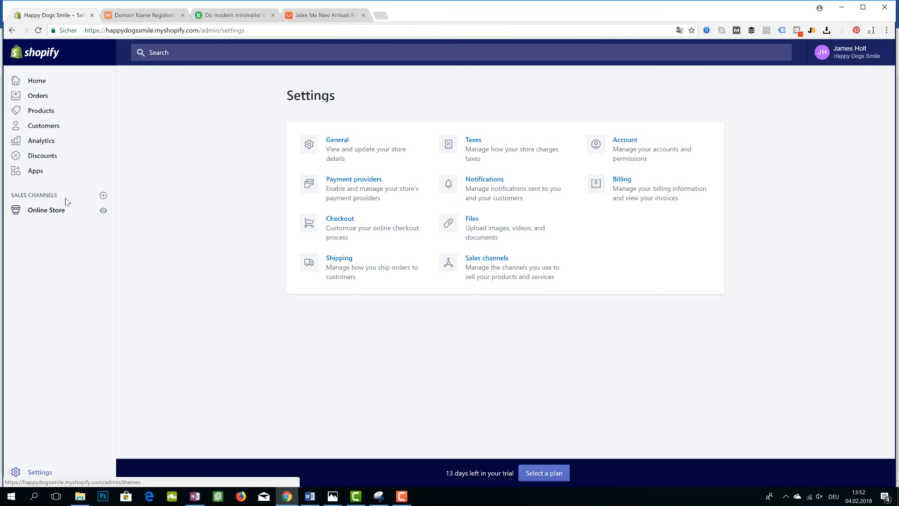
click(103, 196)
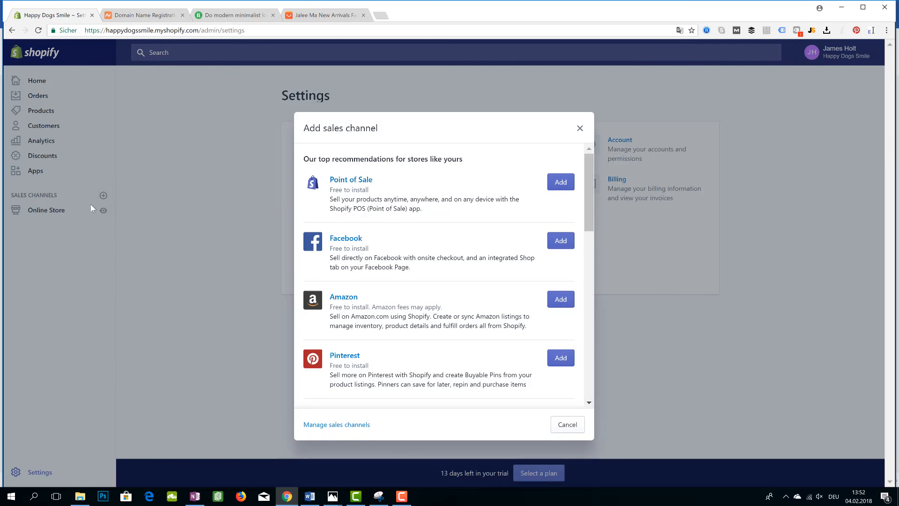
scroll(368, 256, down, 5)
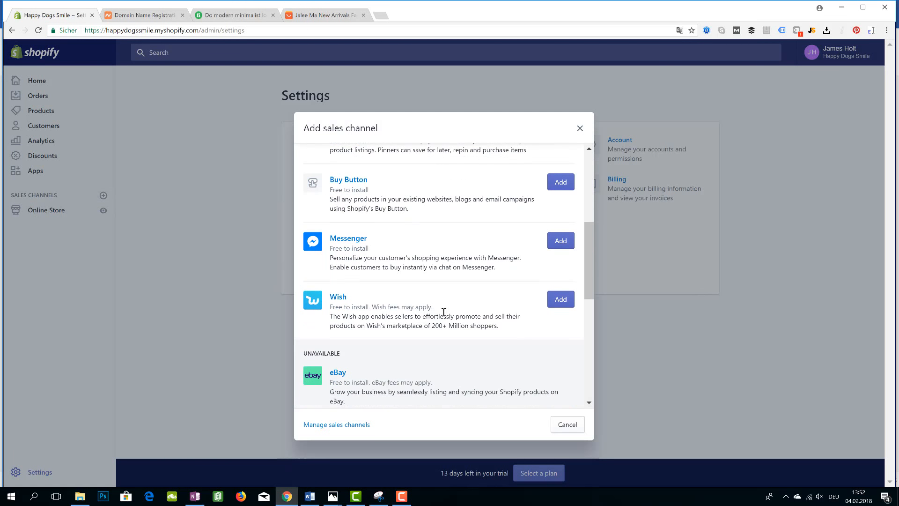
scroll(443, 314, up, 5)
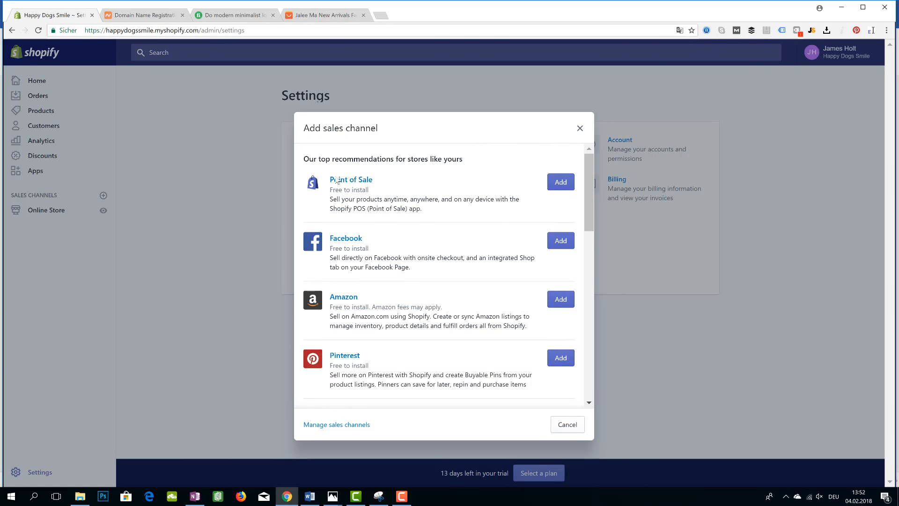
click(580, 129)
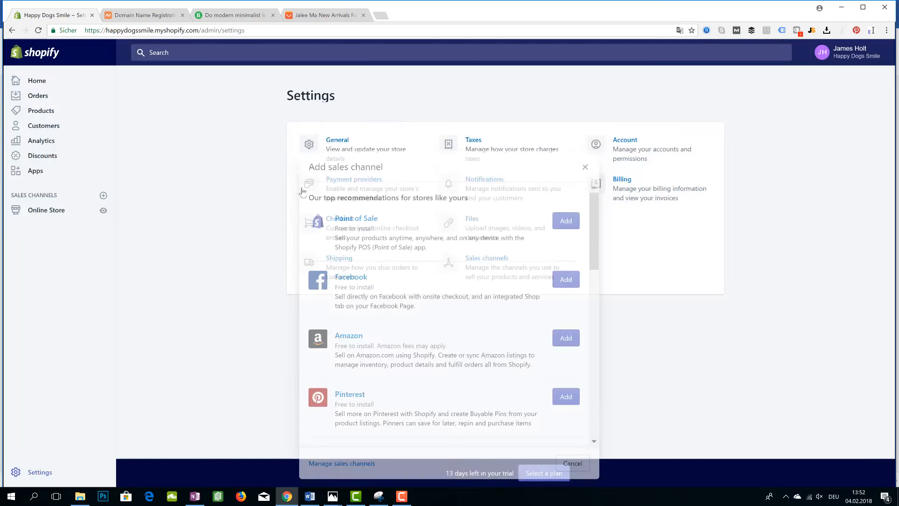
Open the Online Store preferences and scroll through the Google Analytics, Facebook Pixel and password page sections
click(52, 210)
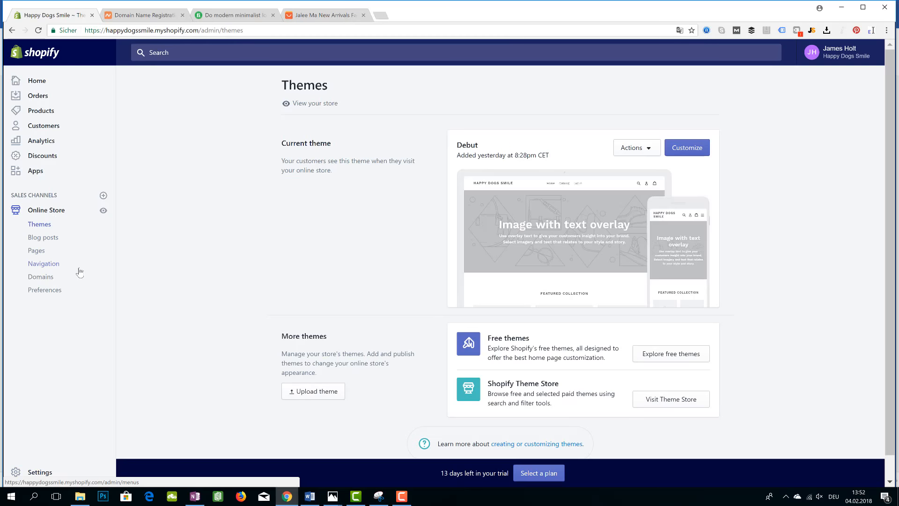
click(55, 292)
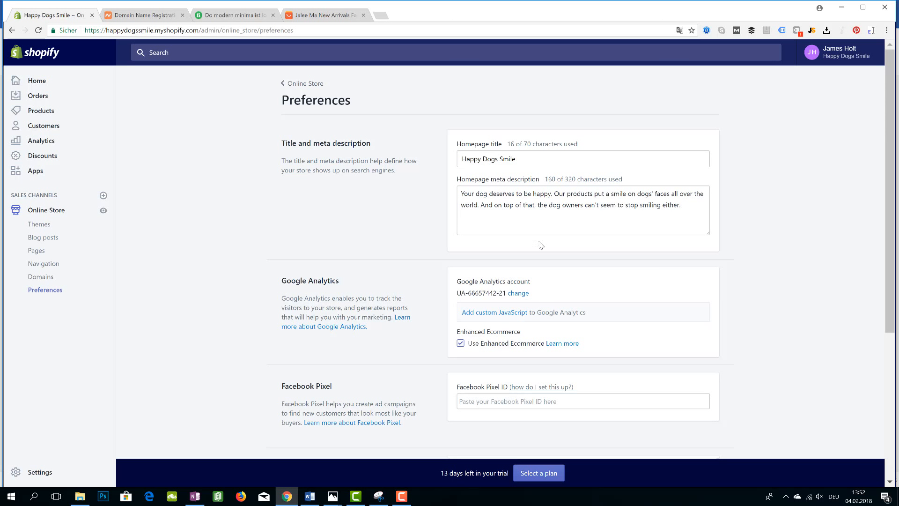
scroll(478, 260, down, 1)
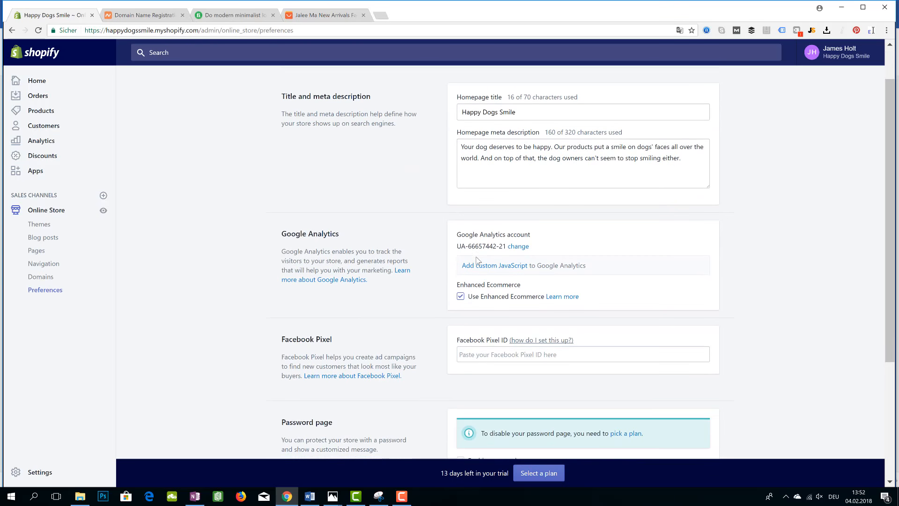
scroll(557, 284, down, 4)
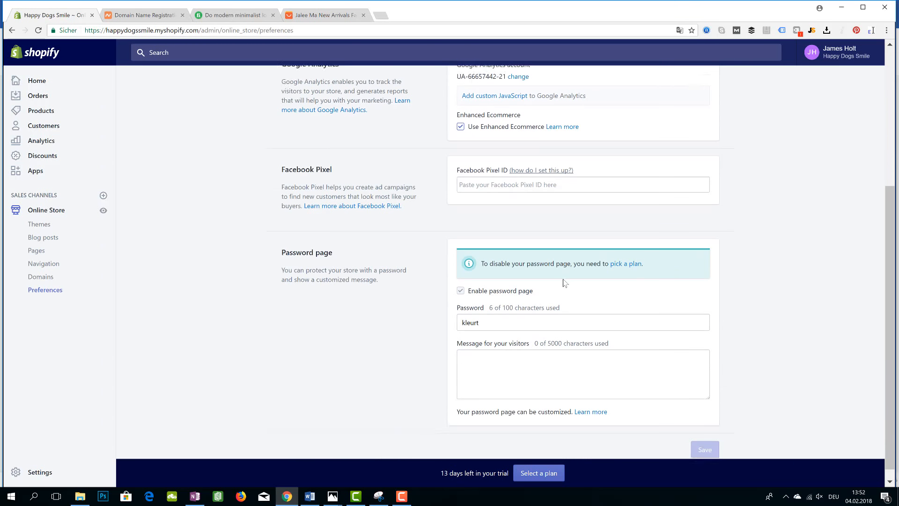
scroll(555, 233, up, 1)
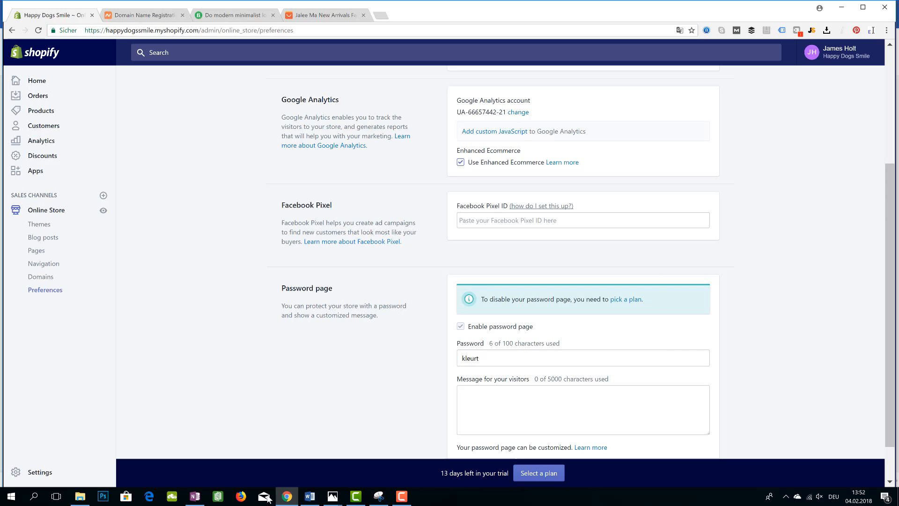
Compare the checklist's 'Google Analytics → Enable ecommerce tracking' item with the Facebook Pixel ID field in the store preferences
click(310, 496)
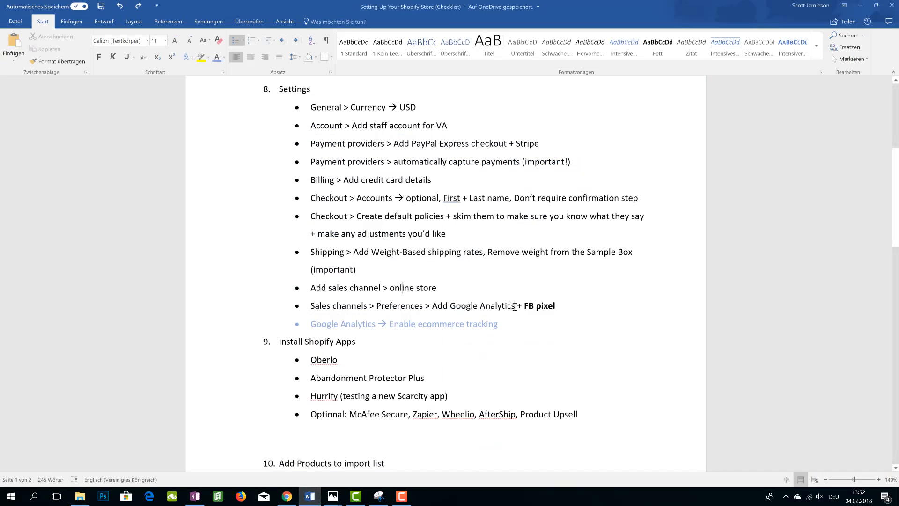
drag(505, 330, 313, 324)
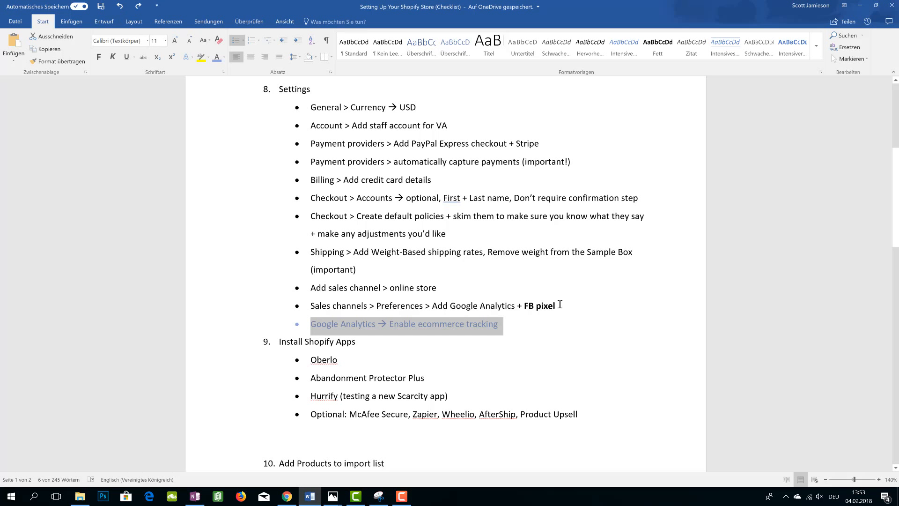
click(286, 496)
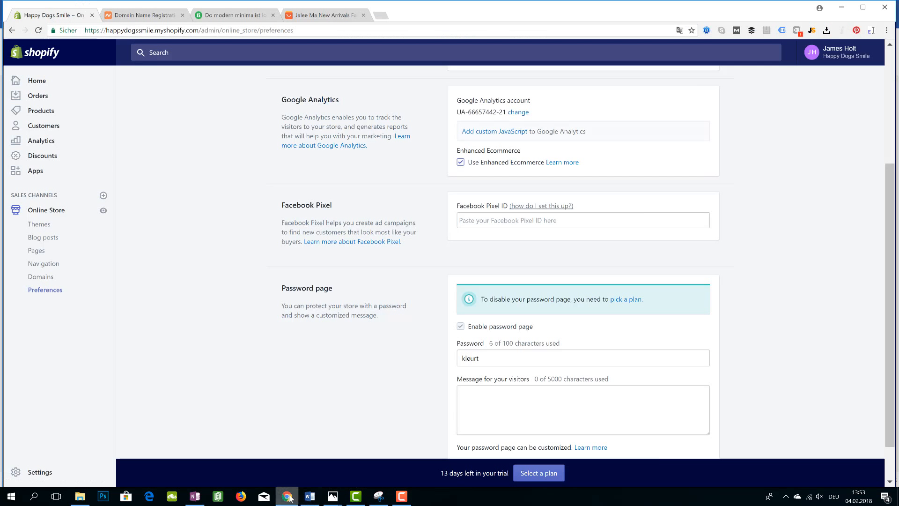
click(506, 224)
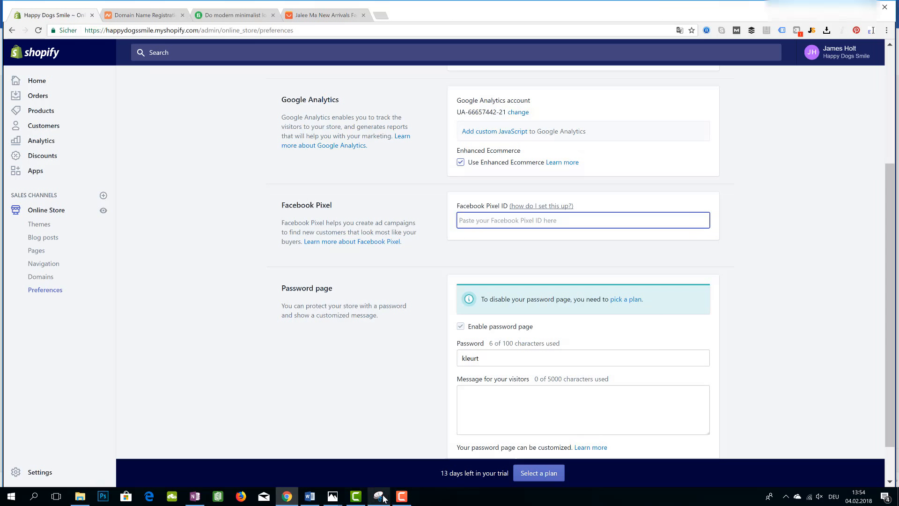
Add a new checklist bullet 'Google Analytics → audiences' below the ecommerce tracking item
click(304, 499)
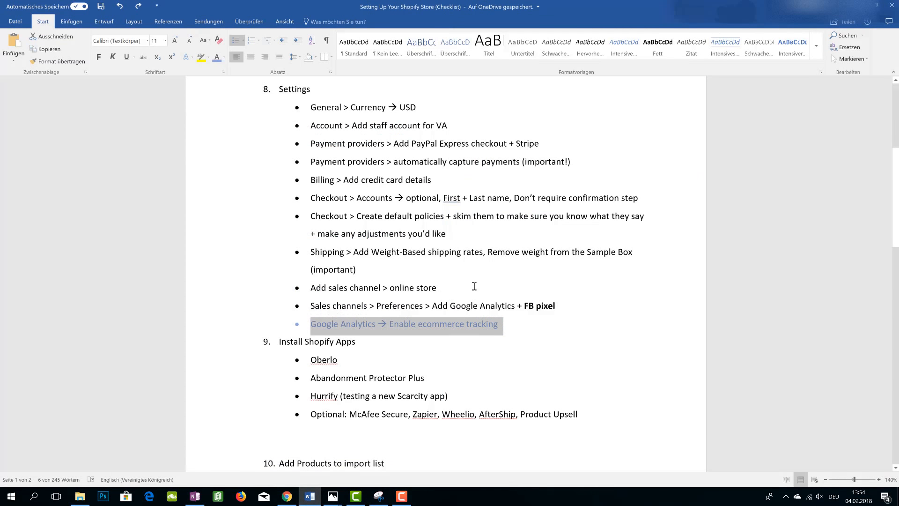
click(488, 324)
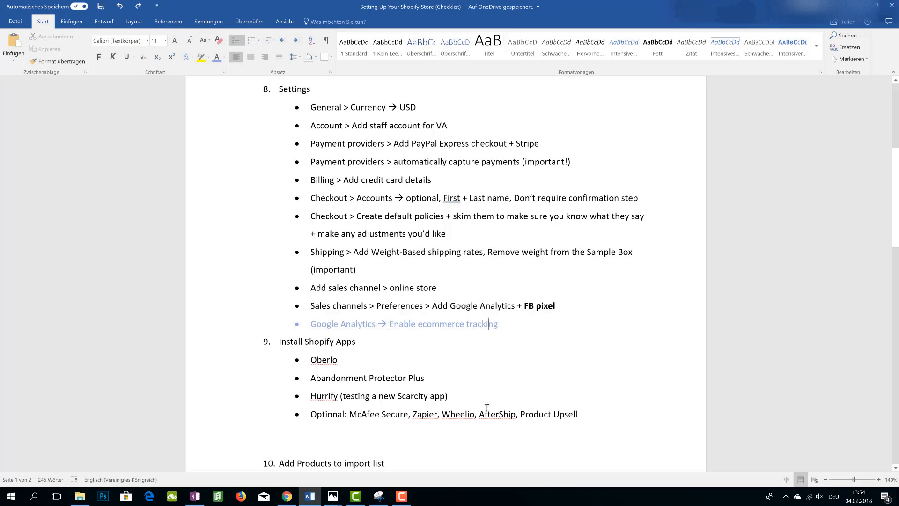
drag(390, 327, 491, 328)
click(514, 337)
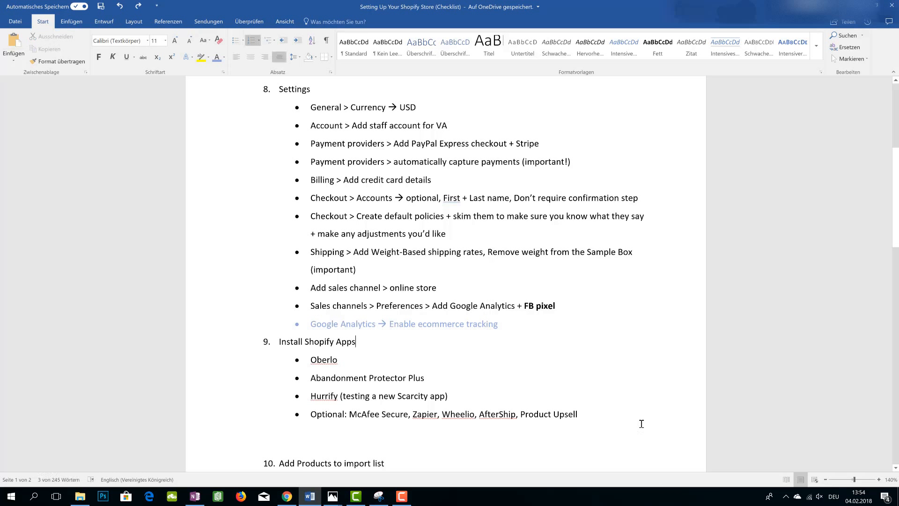
click(514, 326)
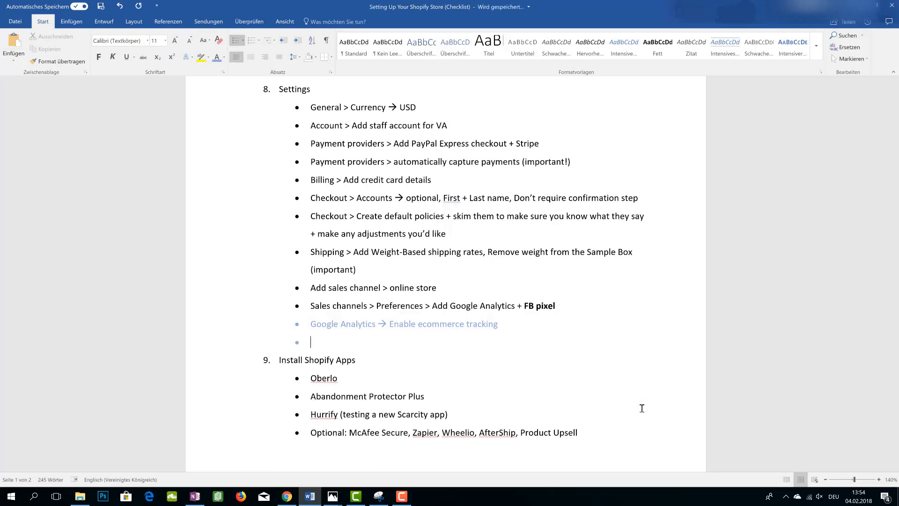
text(Google Analy)
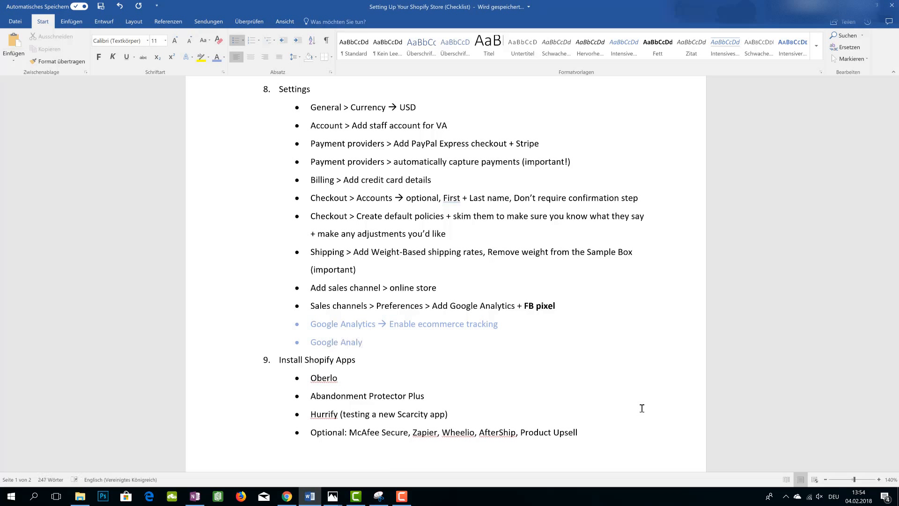
text(tics )
text(--> audie)
text(nces)
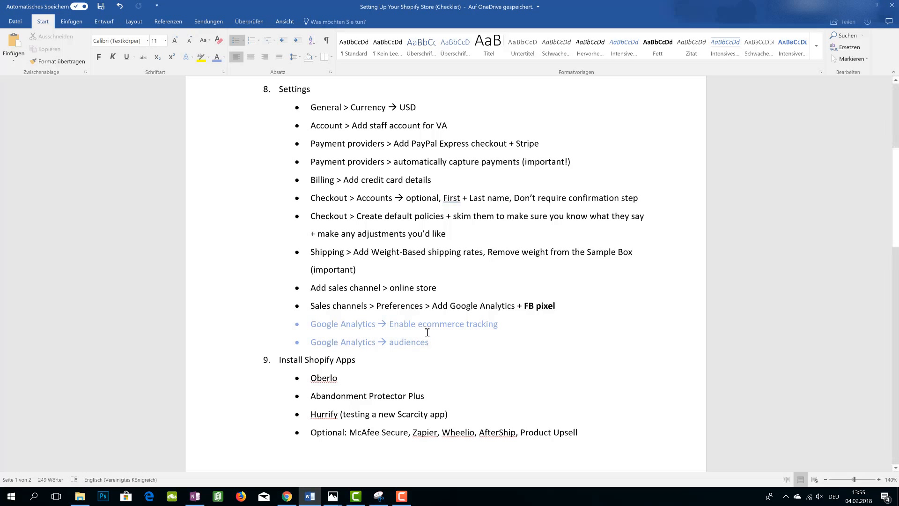
Highlight the new 'Google Analytics → audiences' item and the 'FB pixel' text in the checklist
drag(430, 342, 310, 342)
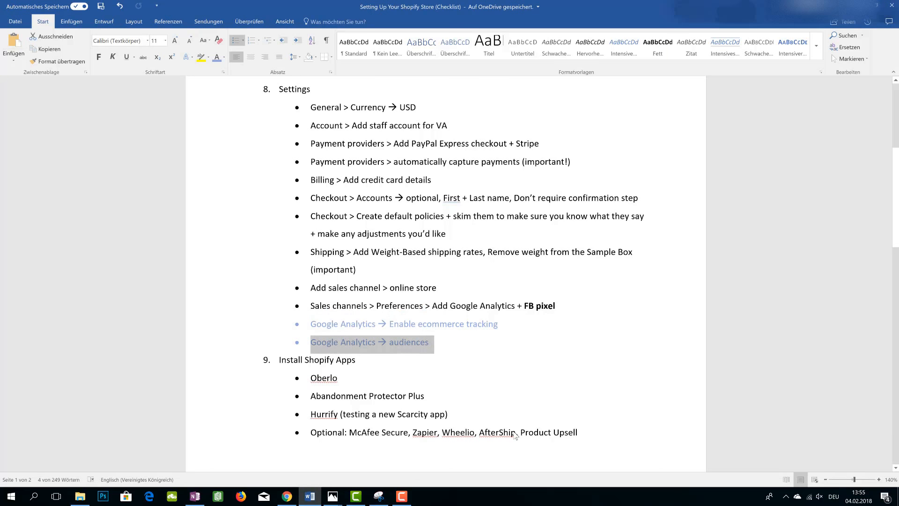
click(409, 357)
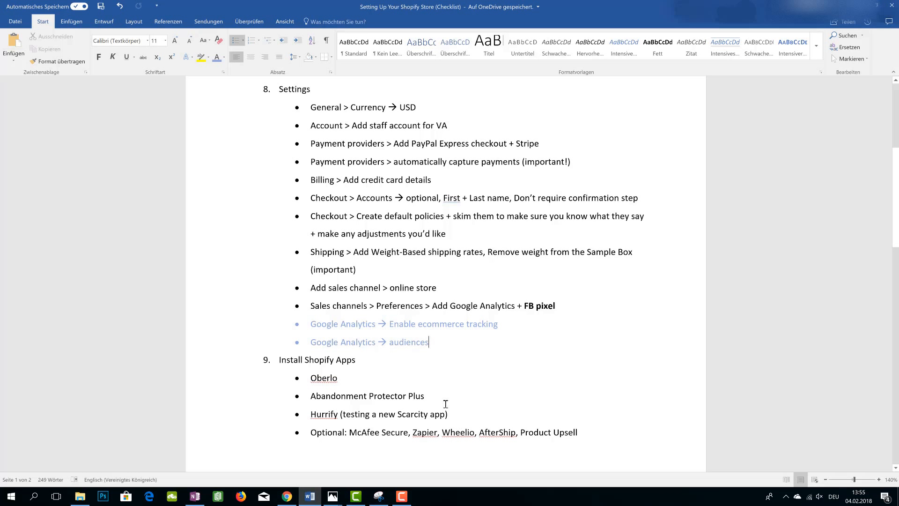
drag(554, 306, 524, 310)
click(511, 340)
Highlight the optional apps 'McAfee Secure, Zapier, Wheelio, AfterShip, Product Upsell' and scroll through the rest of the checklist
scroll(303, 372, up, 2)
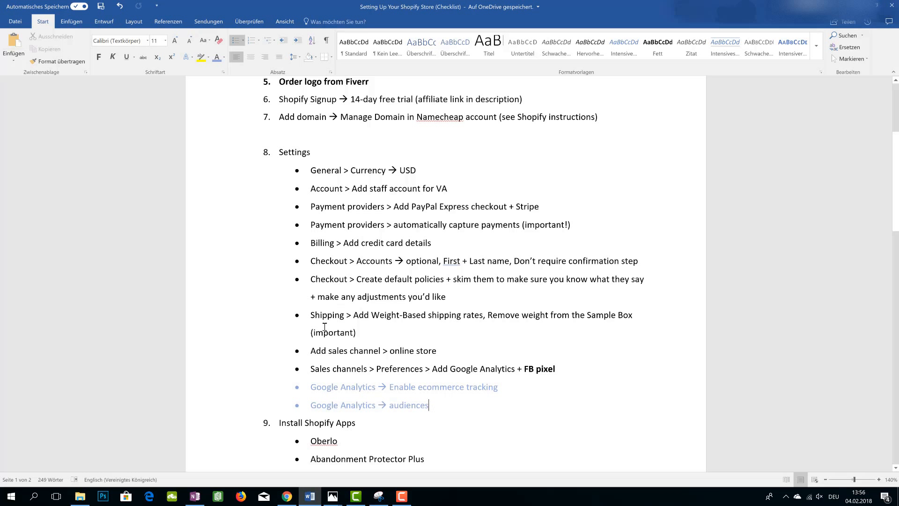
scroll(325, 327, down, 5)
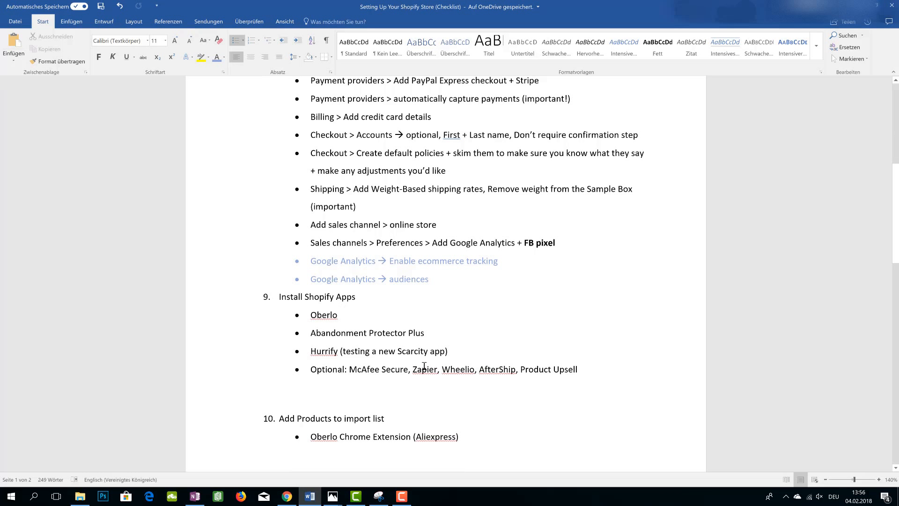
drag(603, 367, 366, 377)
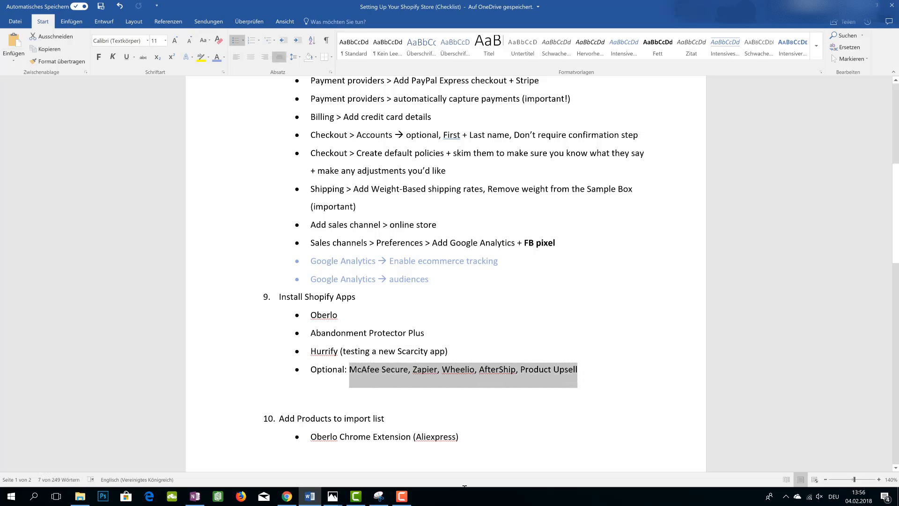
click(372, 394)
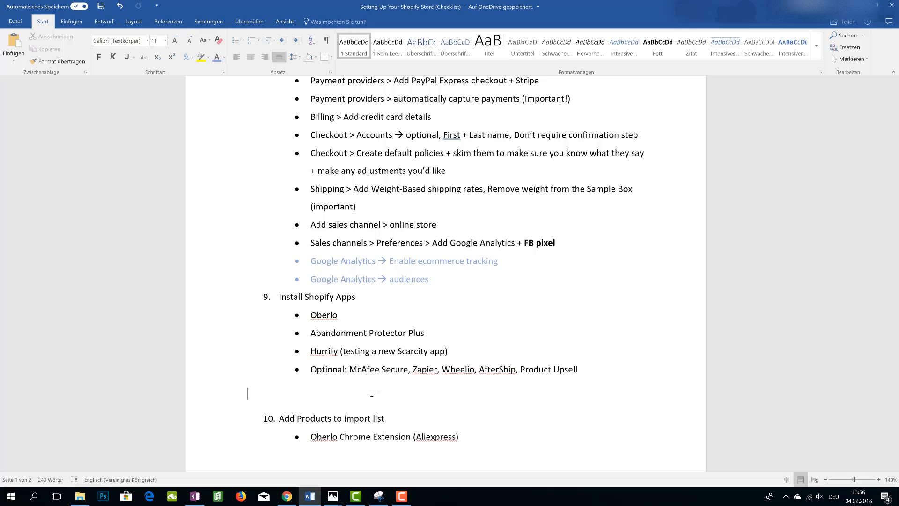
scroll(373, 398, down, 4)
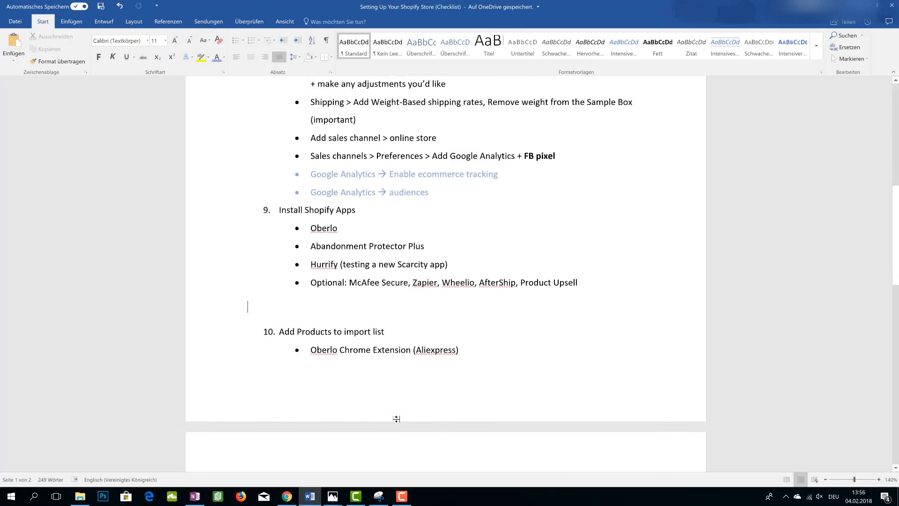
scroll(376, 368, down, 1)
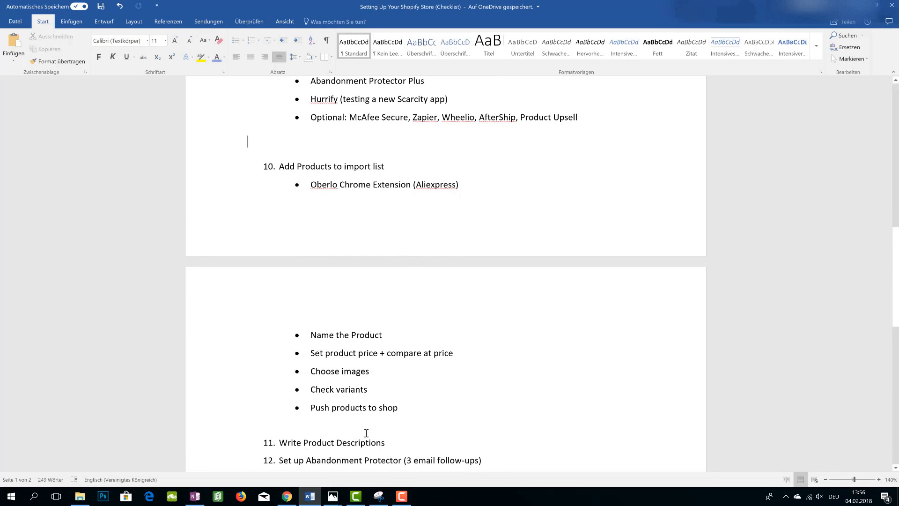
scroll(369, 431, up, 2)
scroll(372, 429, up, 5)
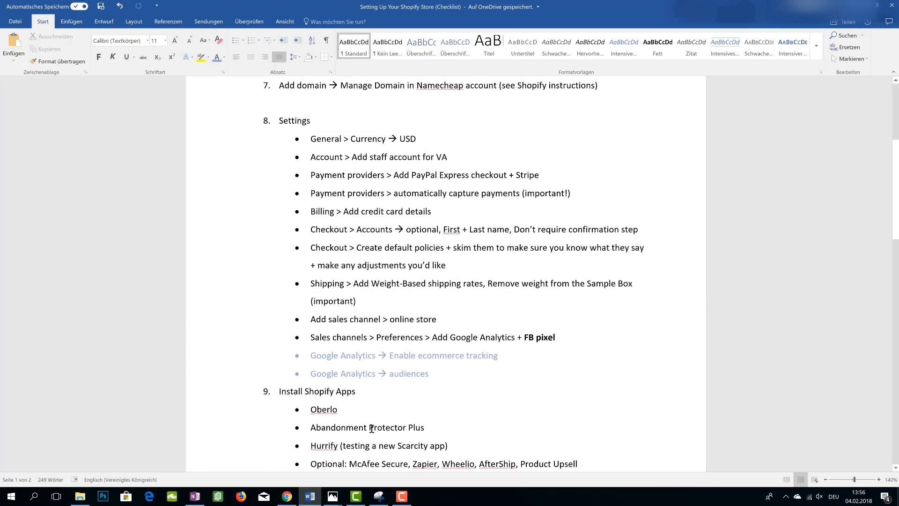